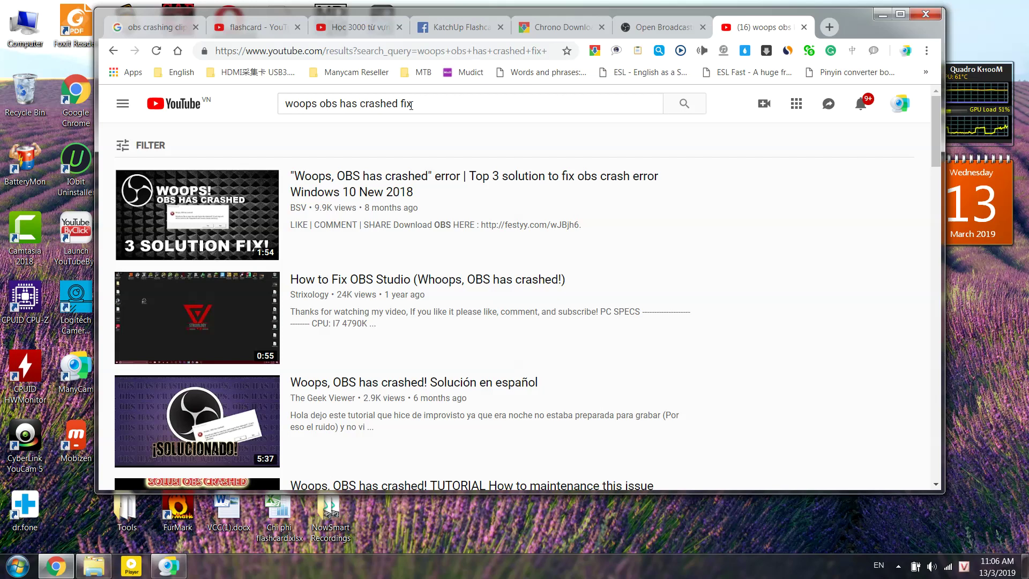
Skim the YouTube results for "woops obs has crashed fix" and bring the OBS crash dialog into view on the desktop
scroll(375, 334, "down", 4)
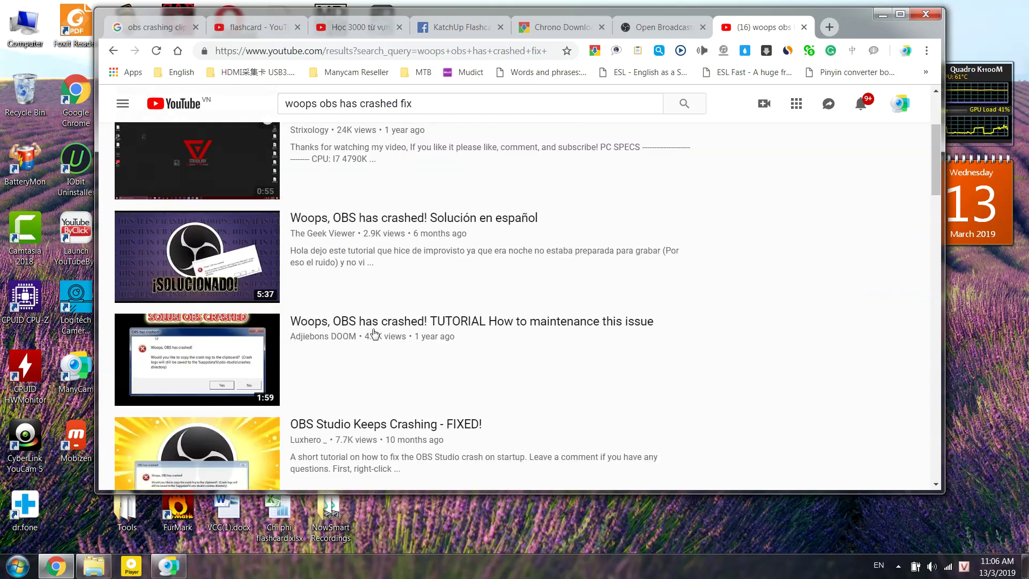
scroll(379, 319, "up", 4)
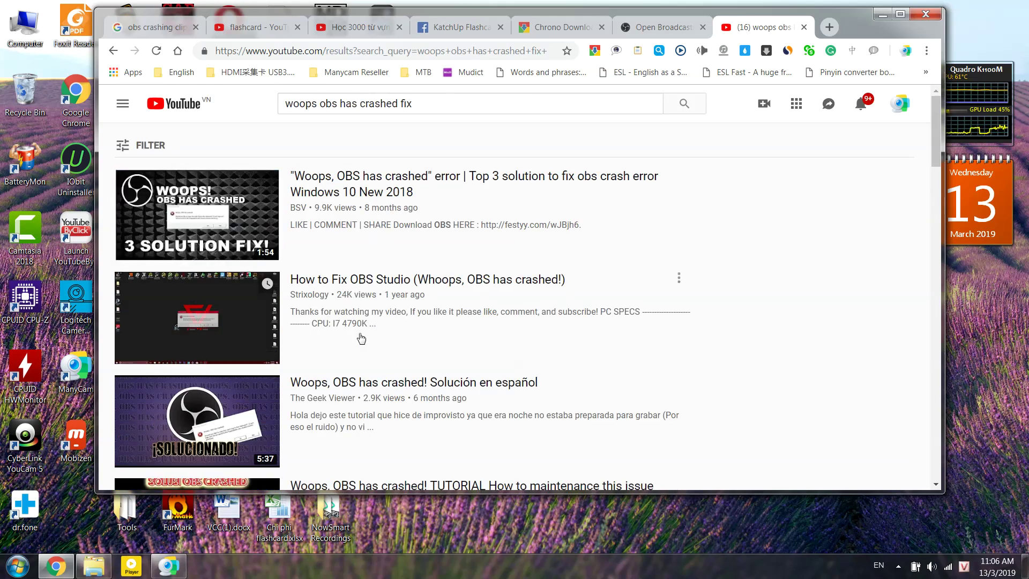
scroll(361, 338, "down", 5)
scroll(361, 336, "down", 9)
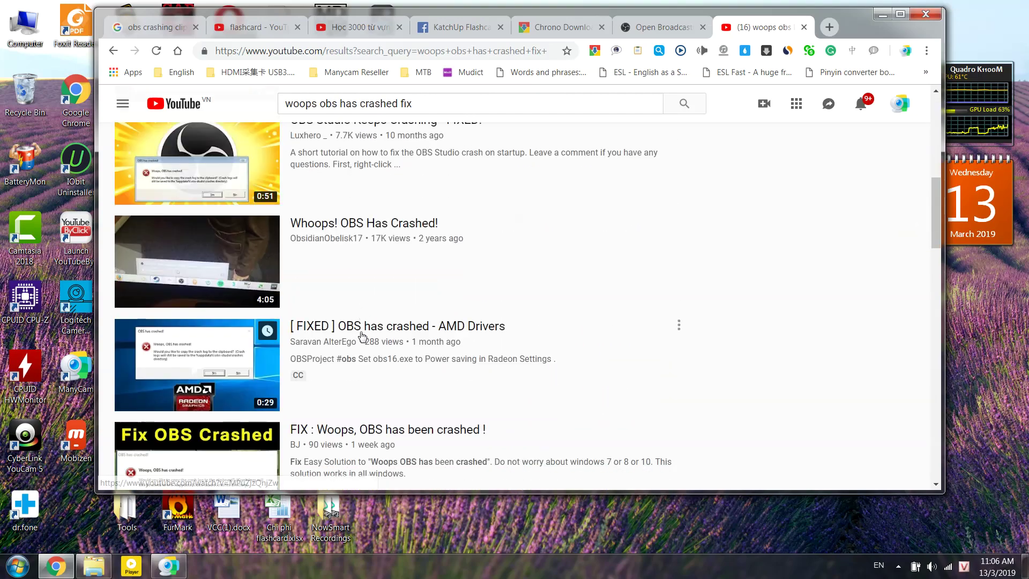
scroll(365, 332, "up", 5)
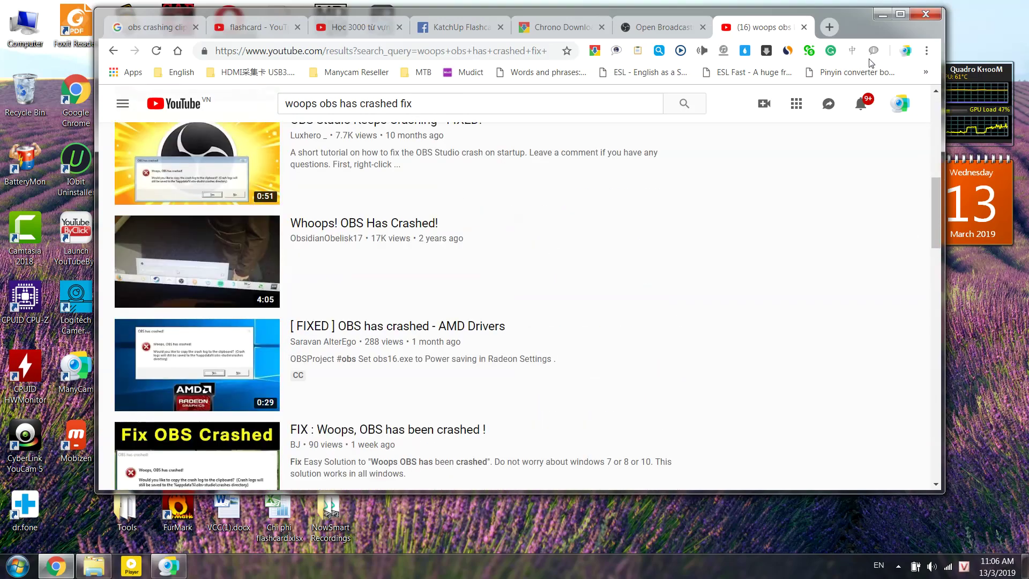
left_click(881, 15)
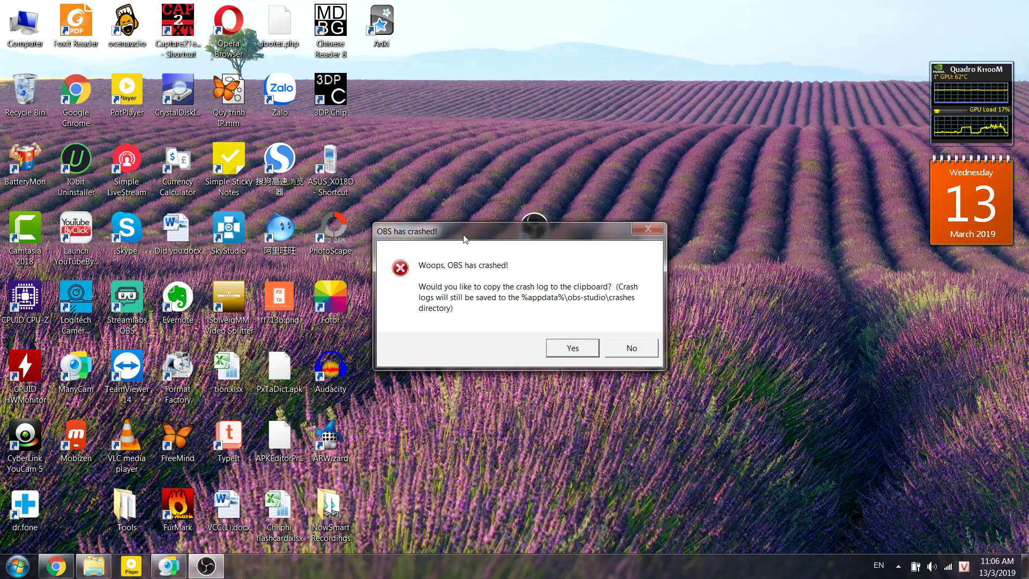
mouse_move(453, 231)
left_mouse_down()
mouse_move(423, 232)
mouse_move(441, 234)
left_mouse_up()
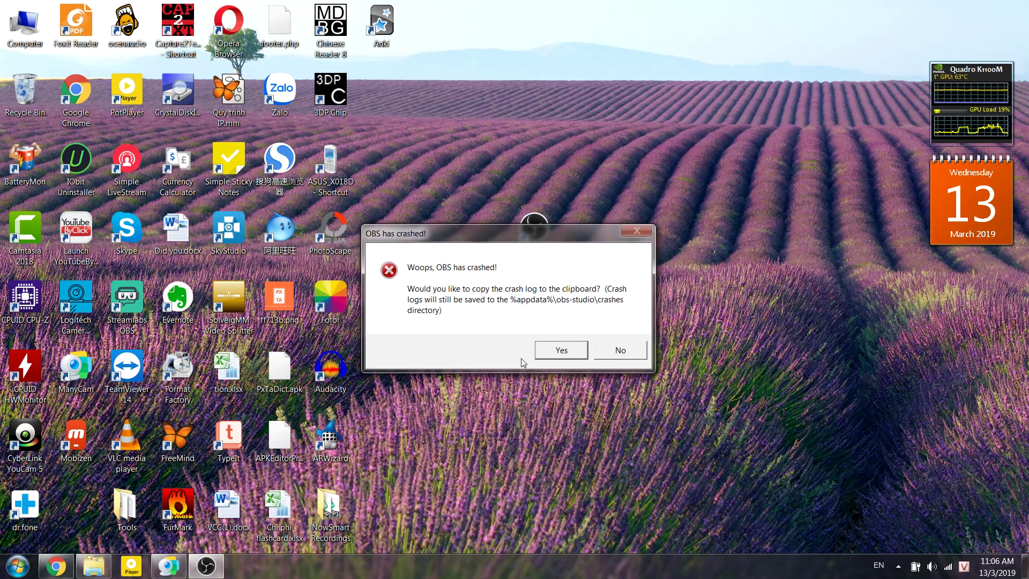
Switch to Chrome to examine more OBS crash fix videos, then return to the crash dialog and move it higher on the desktop
left_click(56, 565)
scroll(378, 311, "down", 3)
scroll(379, 312, "down", 4)
scroll(379, 316, "up", 5)
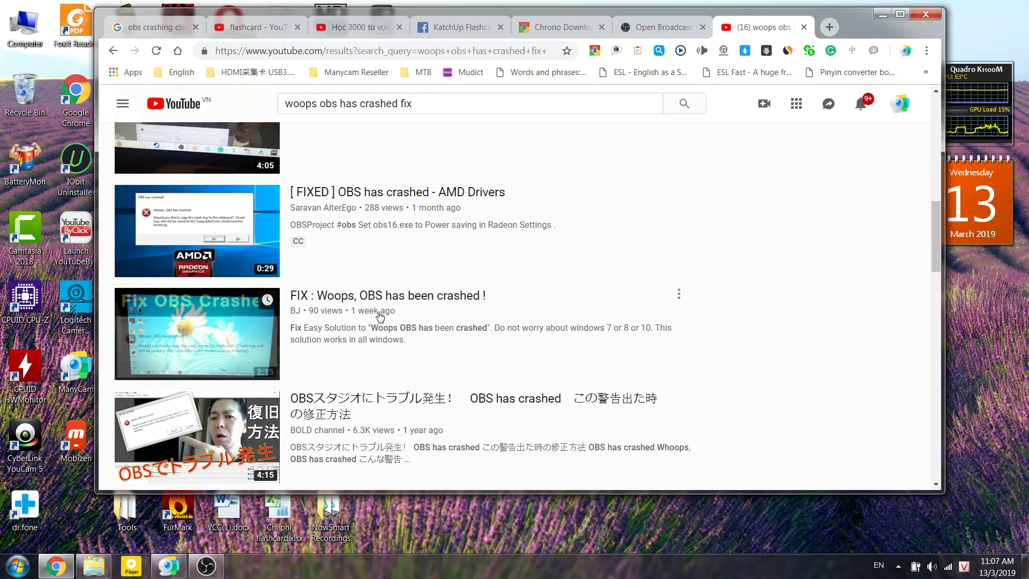
scroll(378, 316, "down", 6)
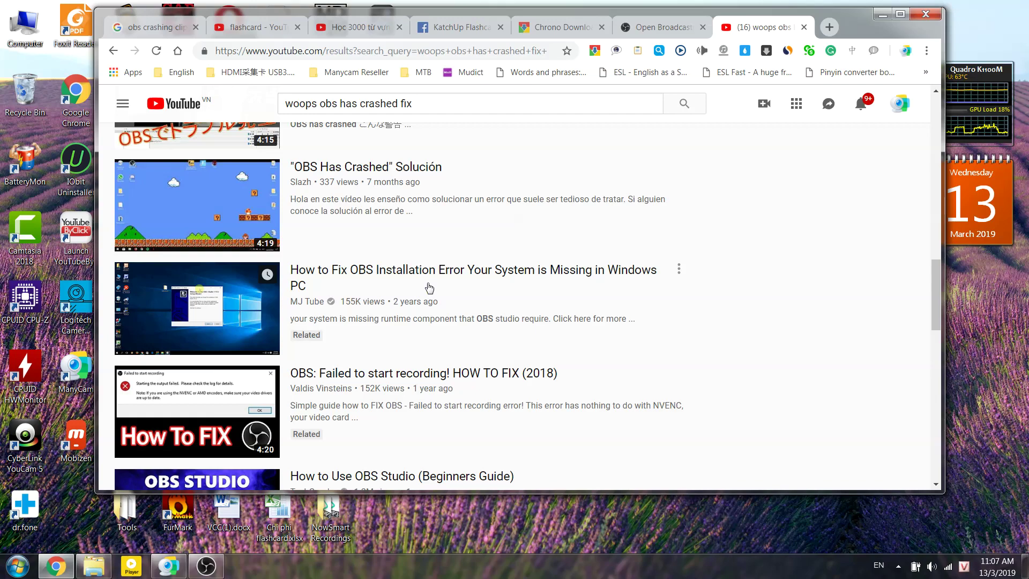
scroll(429, 288, "up", 17)
scroll(429, 288, "up", 2)
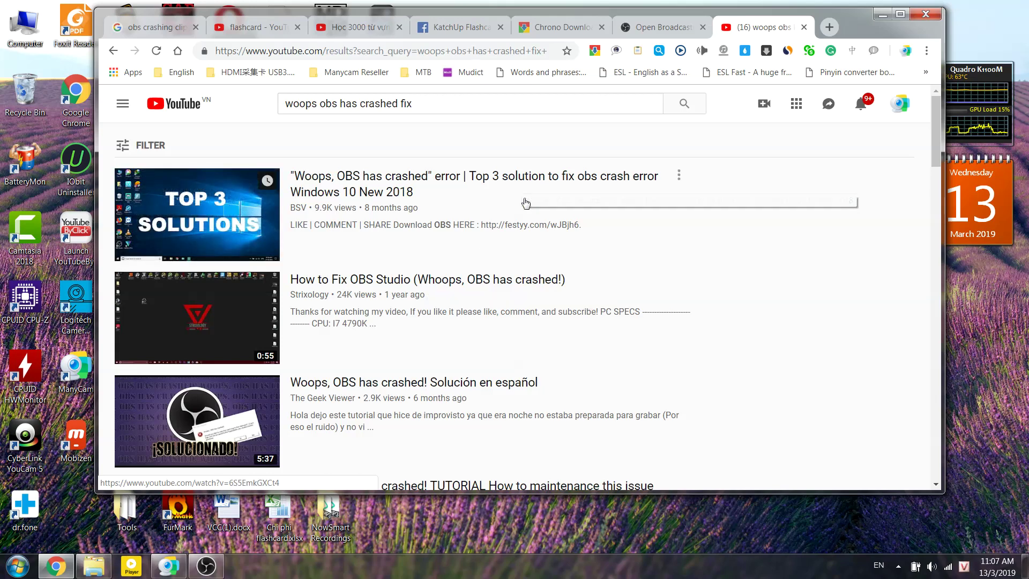
scroll(421, 298, "down", 6)
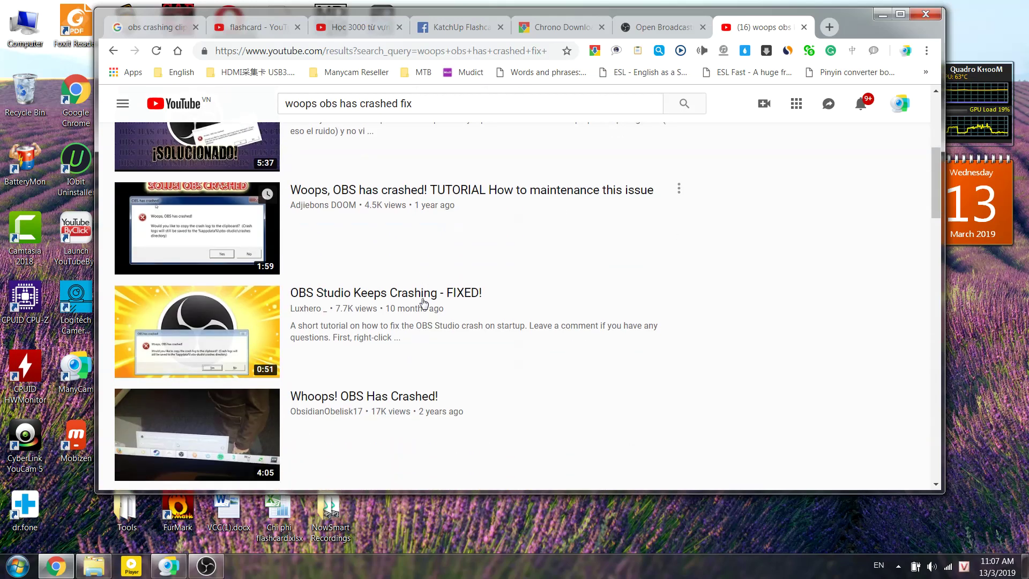
scroll(423, 303, "up", 6)
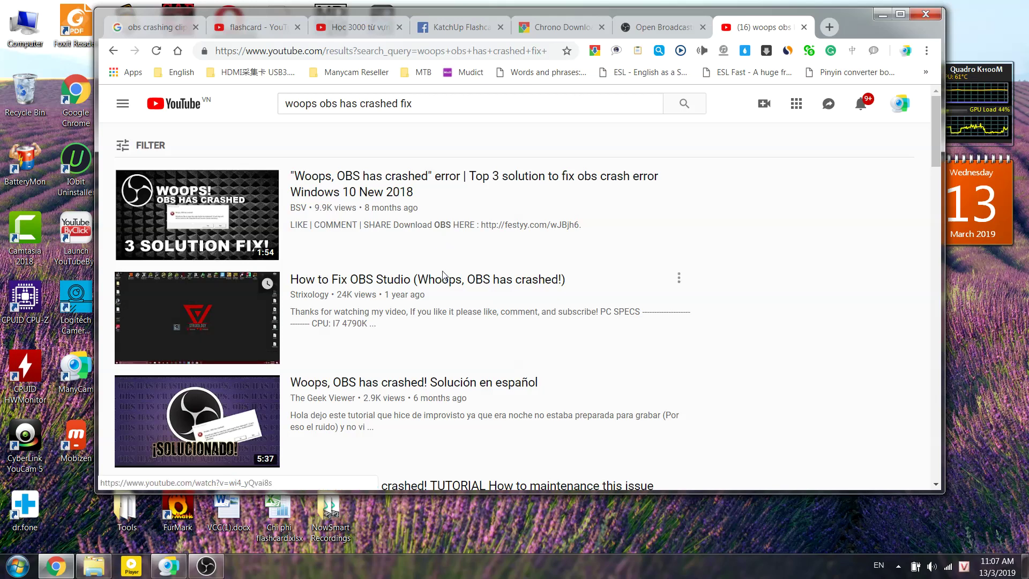
scroll(371, 350, "down", 5)
scroll(367, 350, "up", 5)
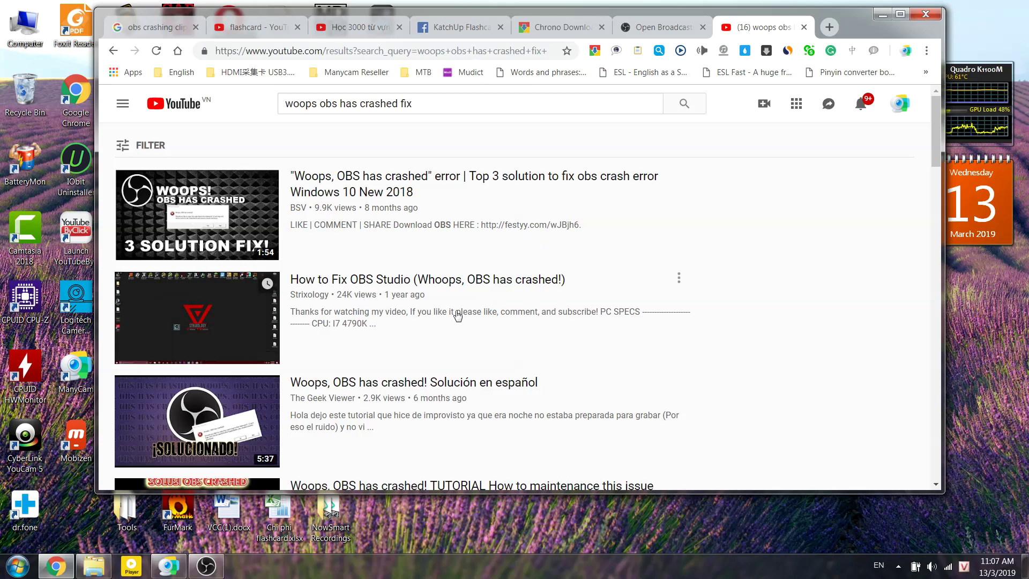
left_click(881, 14)
left_click_drag(540, 238, 556, 185)
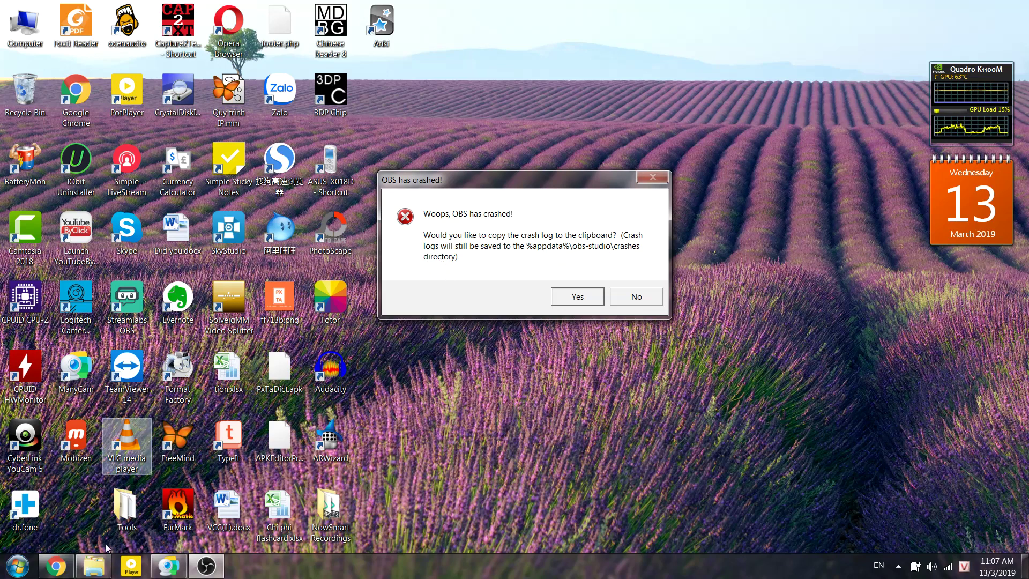
Switch to File Explorer and open the Win7-PT (C:) drive from Computer
left_click(93, 566)
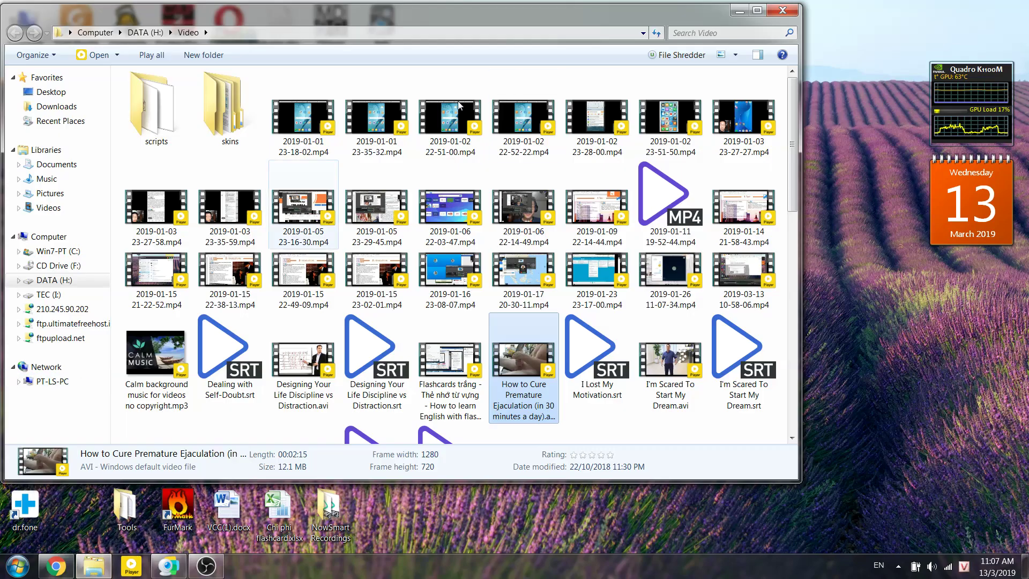
left_click(59, 238)
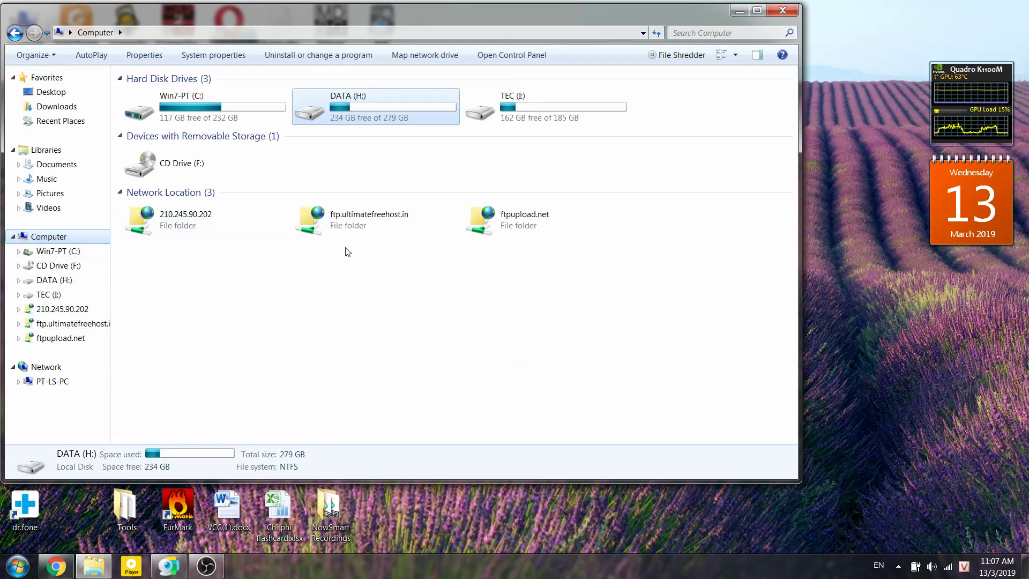
left_click_drag(362, 21, 472, 38)
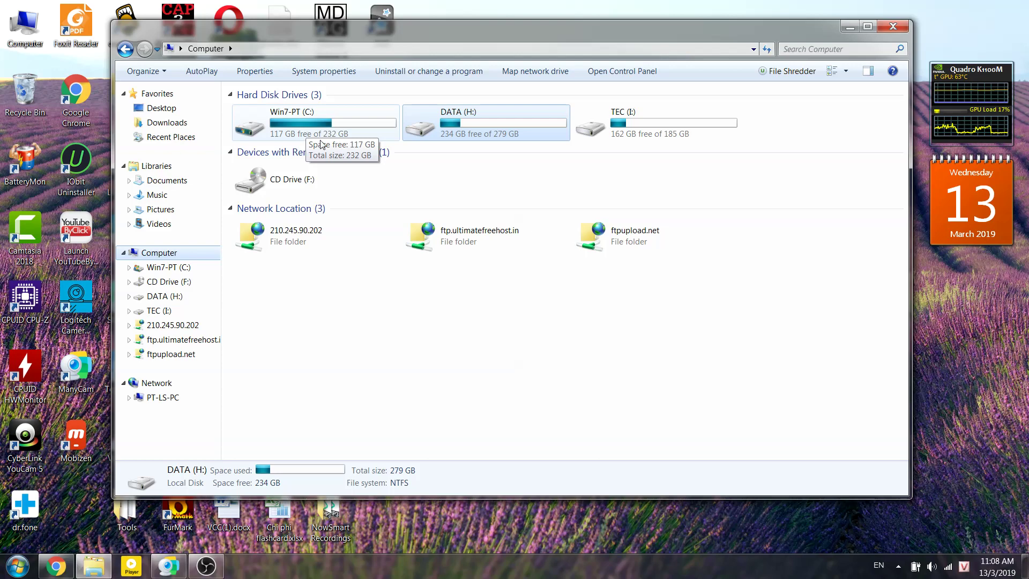
double_click(298, 123)
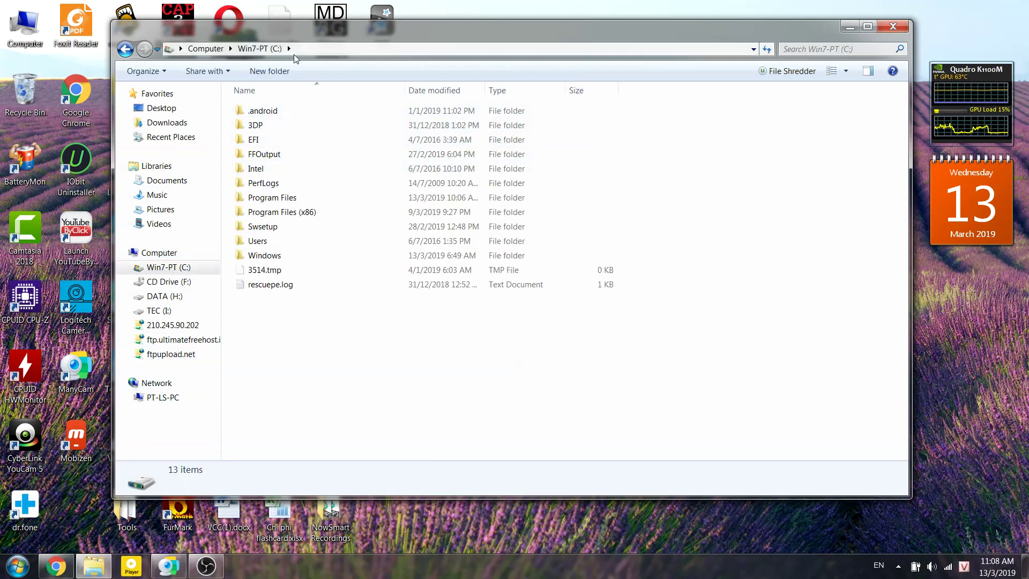
double_click(268, 256)
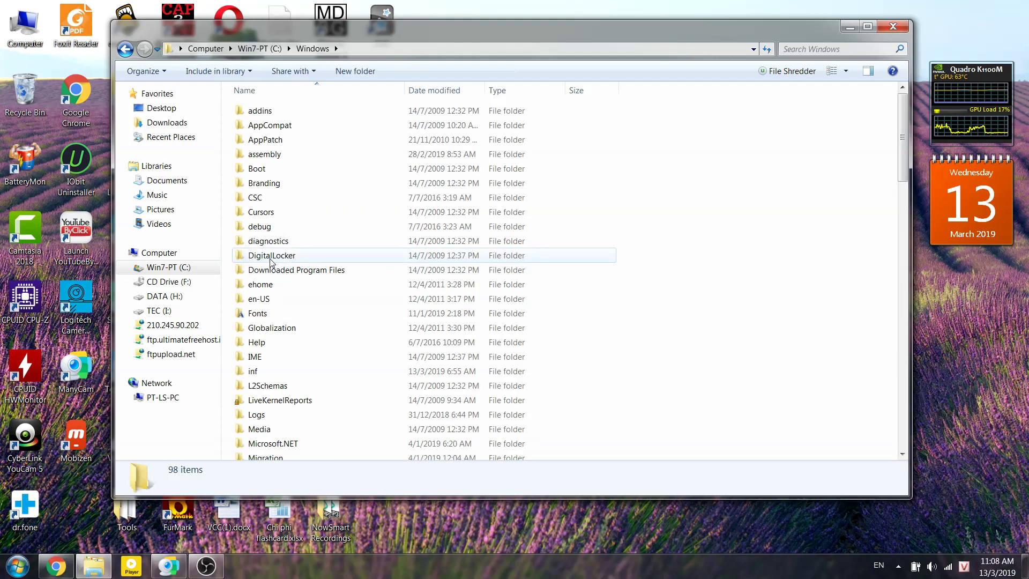
left_click(123, 50)
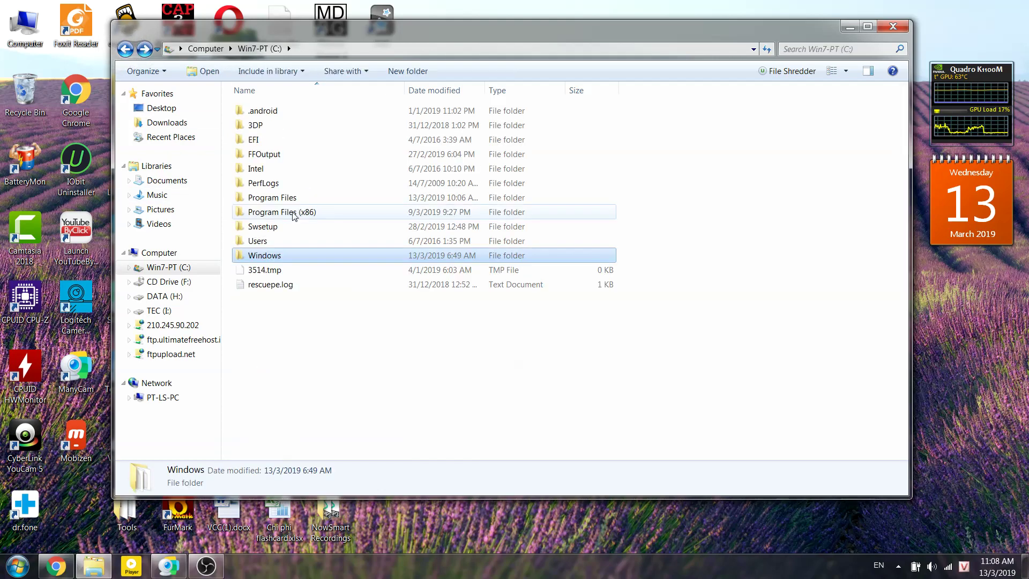
Open the current user's profile folder inside the Users folder
double_click(276, 241)
double_click(282, 125)
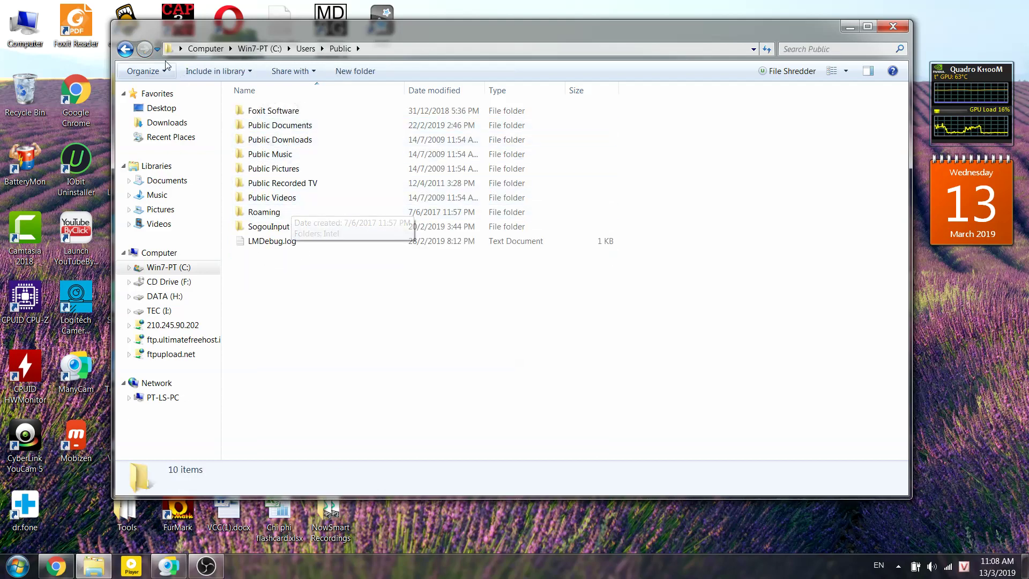
left_click(132, 52)
double_click(286, 113)
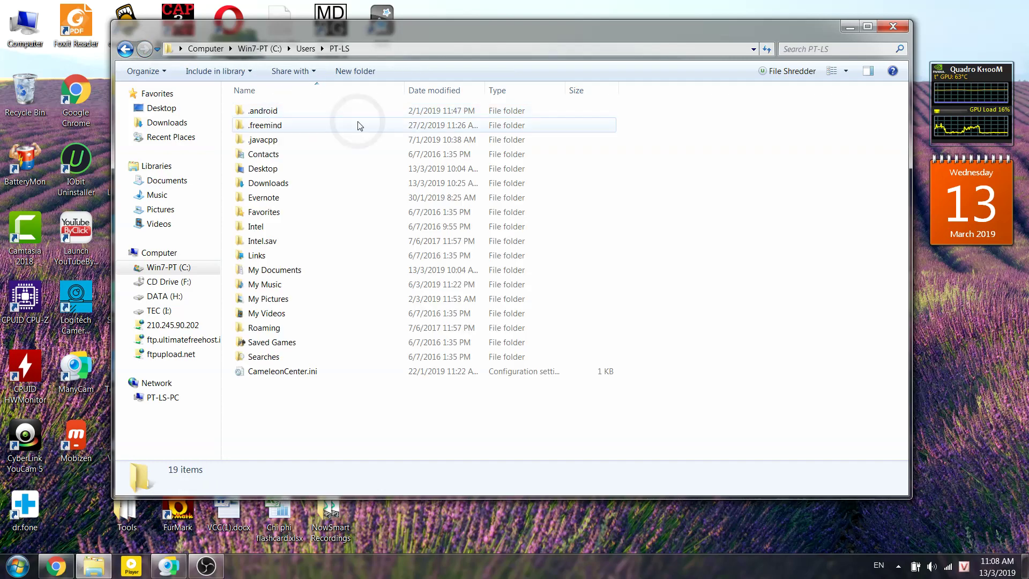
Go to the hidden AppData folder by appending \appdata to the user profile's path
left_click(416, 47)
left_click(421, 51)
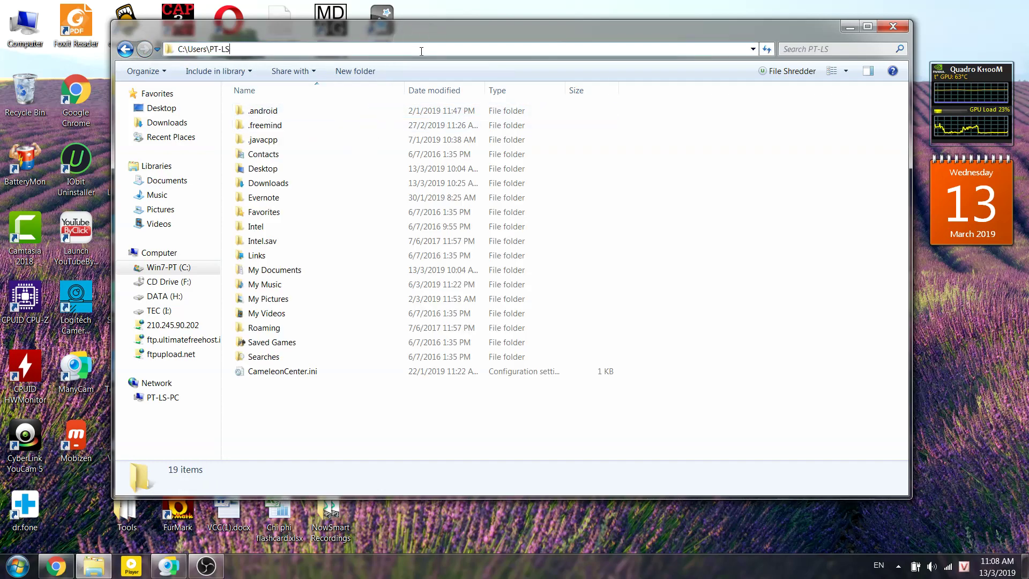
type("\\app")
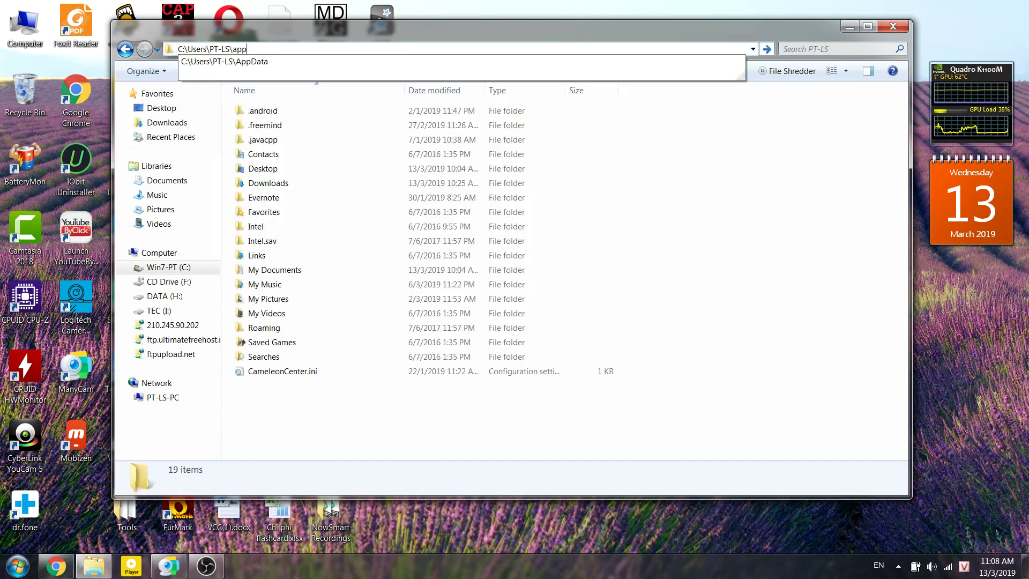
type("dat")
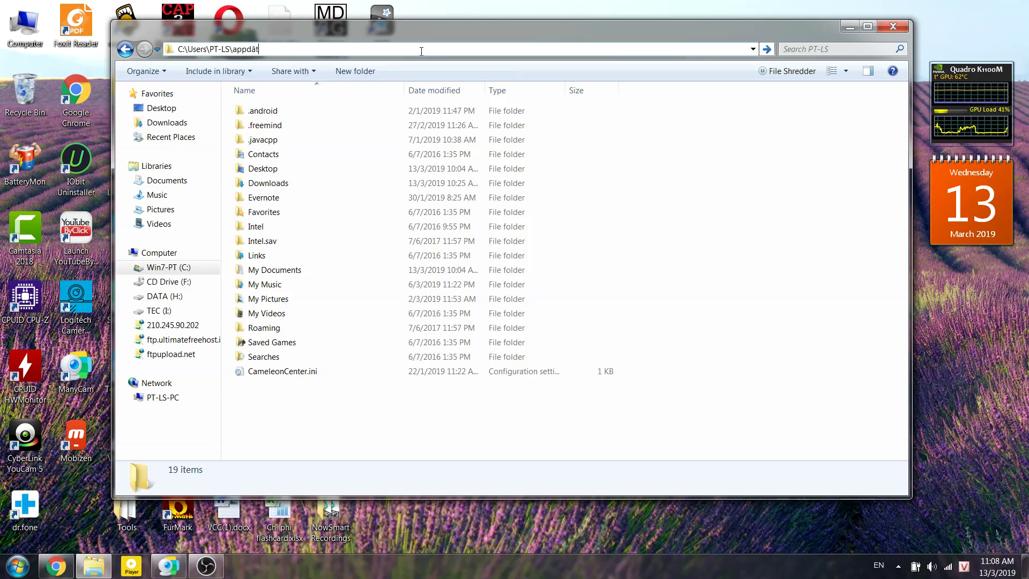
type("a")
key("Return")
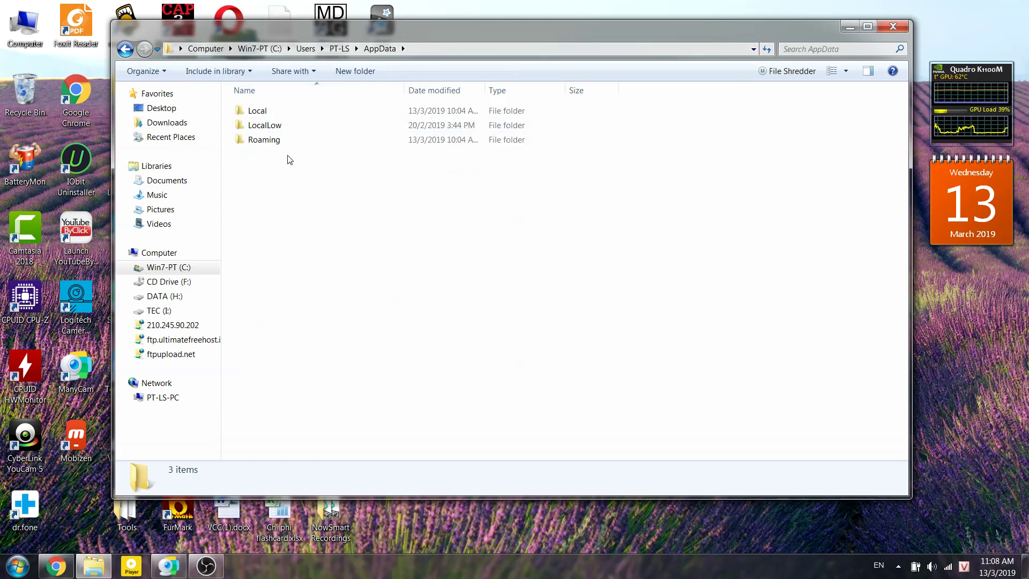
Check the LocalLow, Roaming and Local folders in AppData for an OBS folder
double_click(293, 128)
left_click(125, 51)
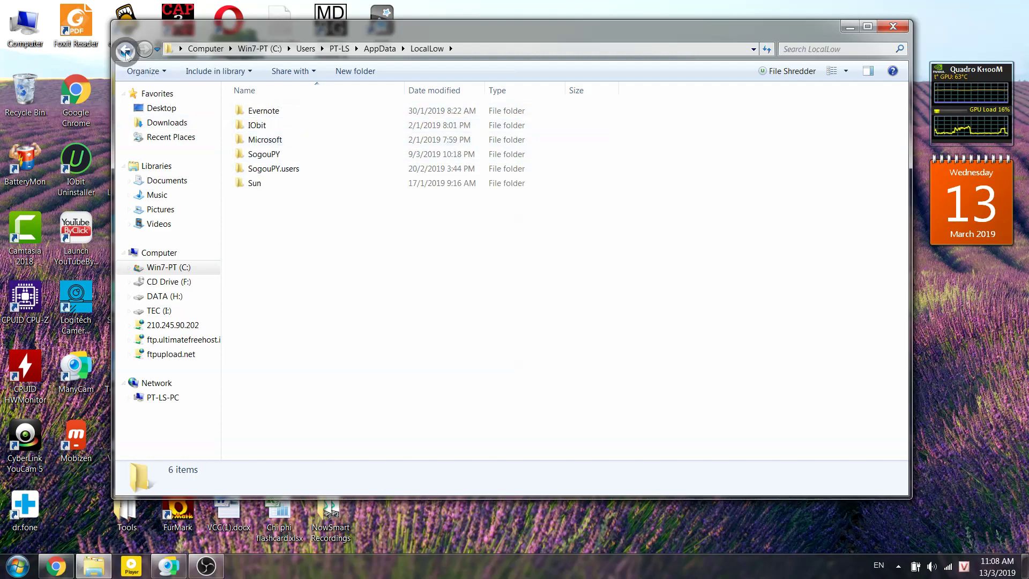
double_click(277, 139)
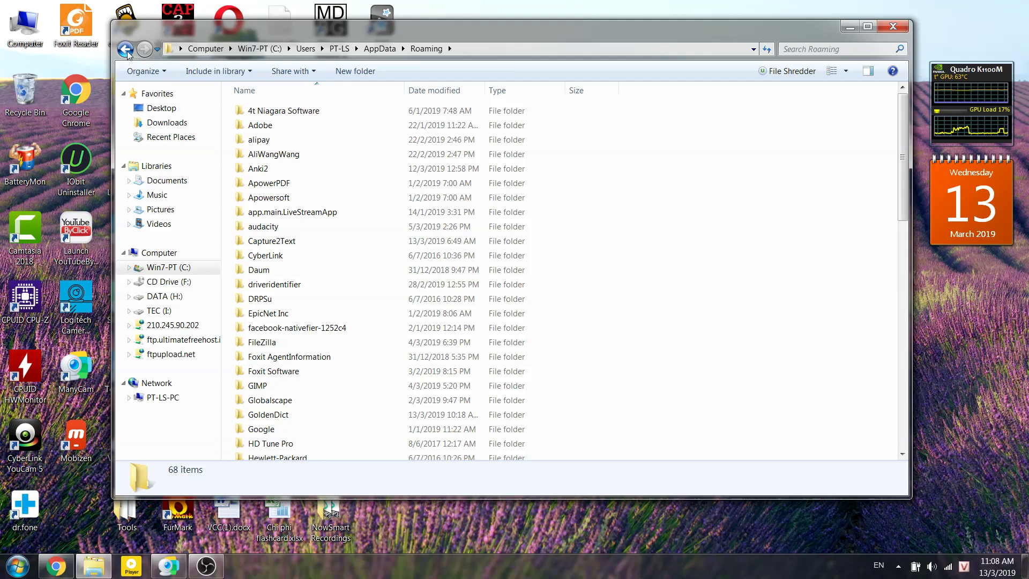
left_click(125, 50)
double_click(275, 128)
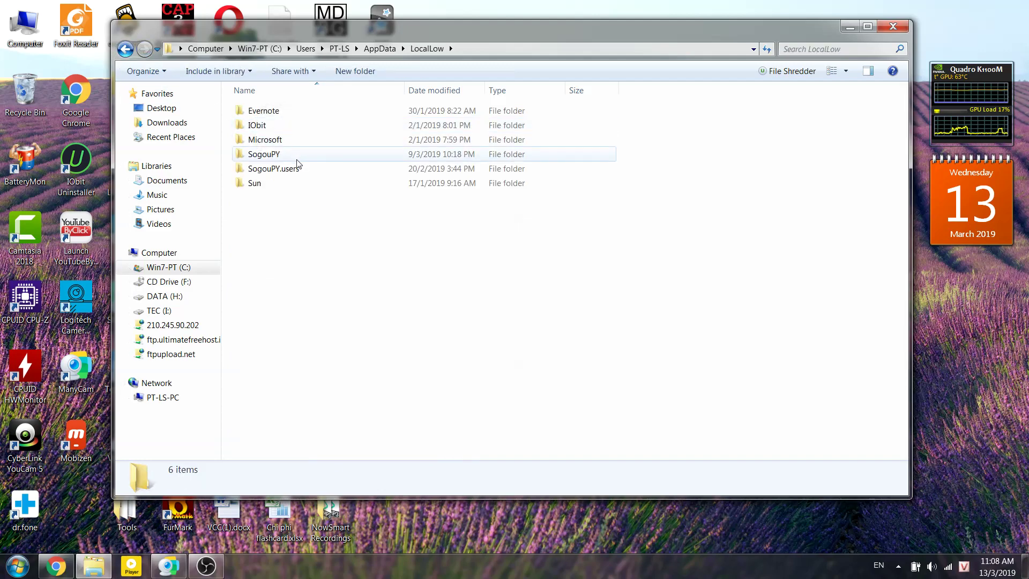
left_click(126, 50)
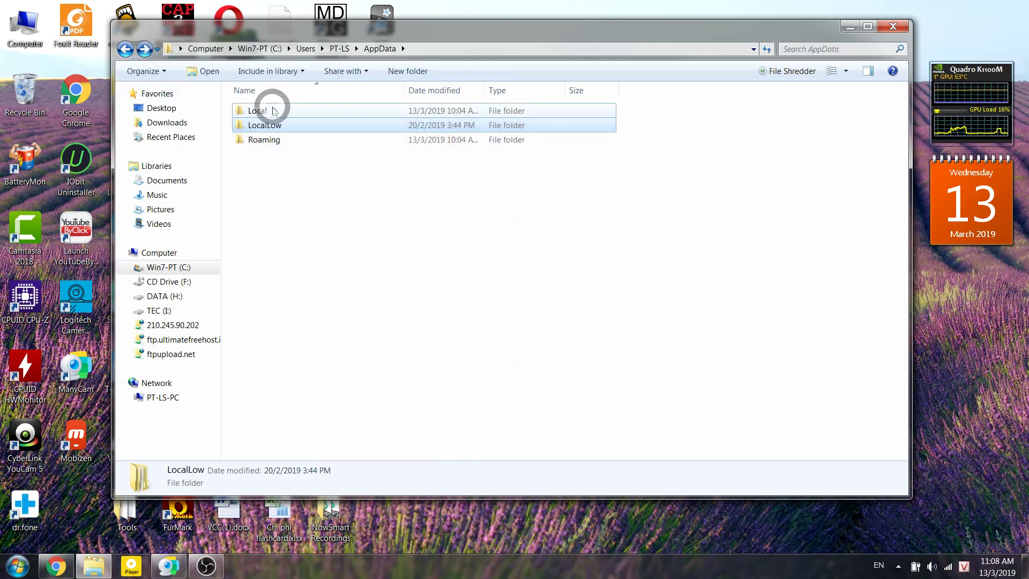
double_click(272, 110)
left_click(268, 169)
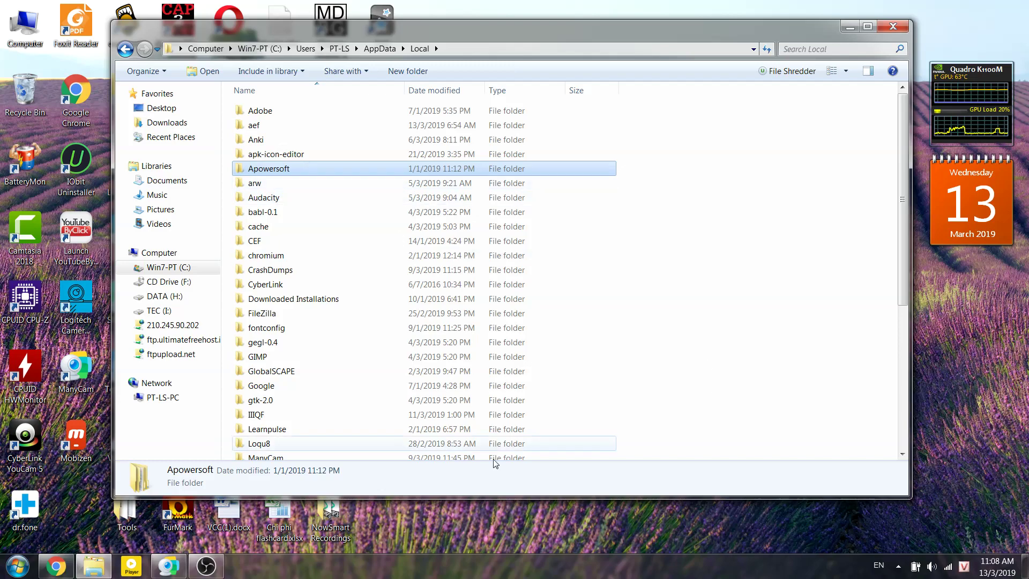
Reread the crash log location in the OBS crash dialog and look for folders starting with "o" in Local
left_click(850, 26)
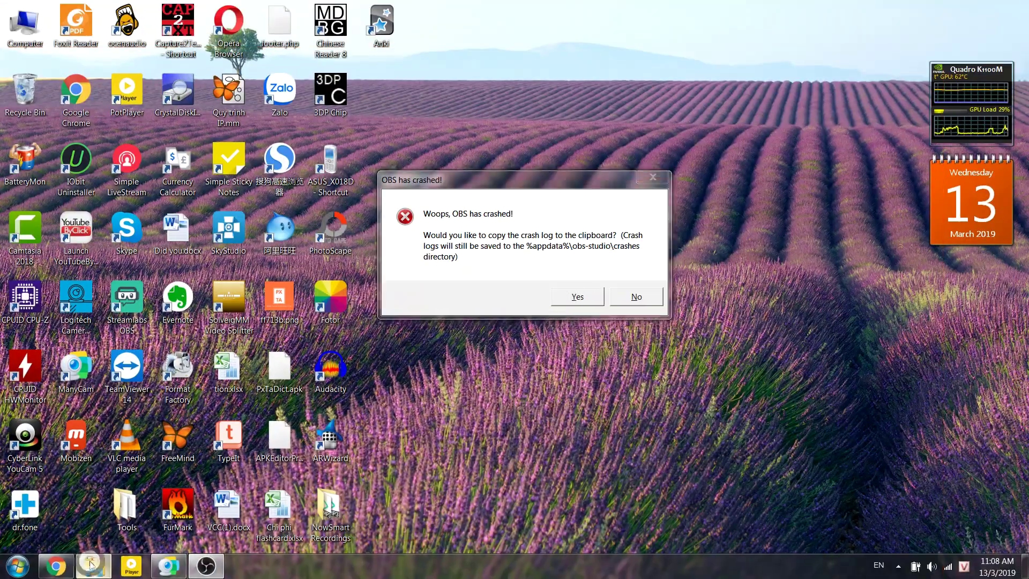
left_click(94, 565)
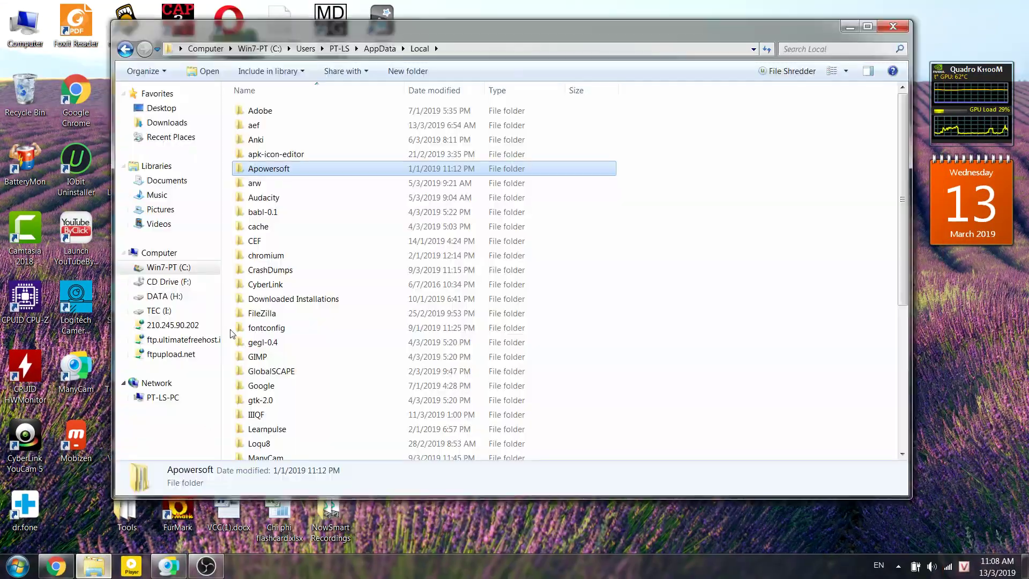
key("o")
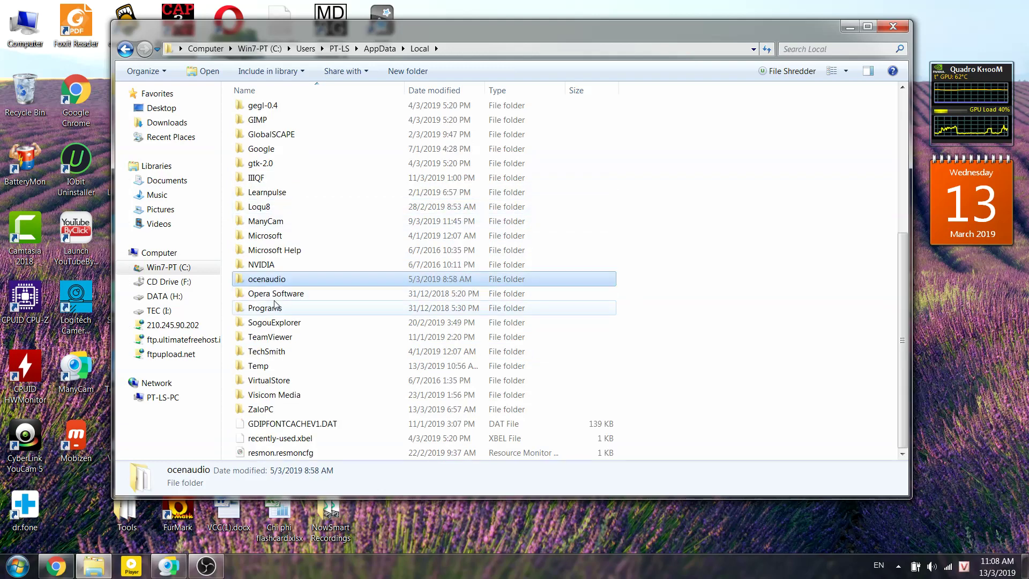
Open the Roaming folder in AppData and select the obs-studio folder
left_click(125, 49)
double_click(287, 127)
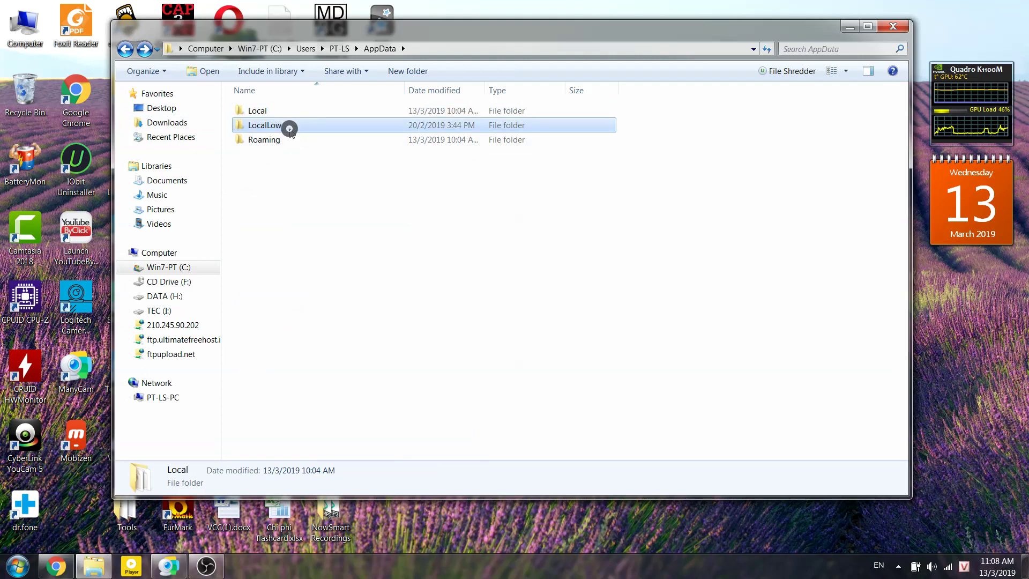
left_click(126, 50)
double_click(285, 141)
type("obs")
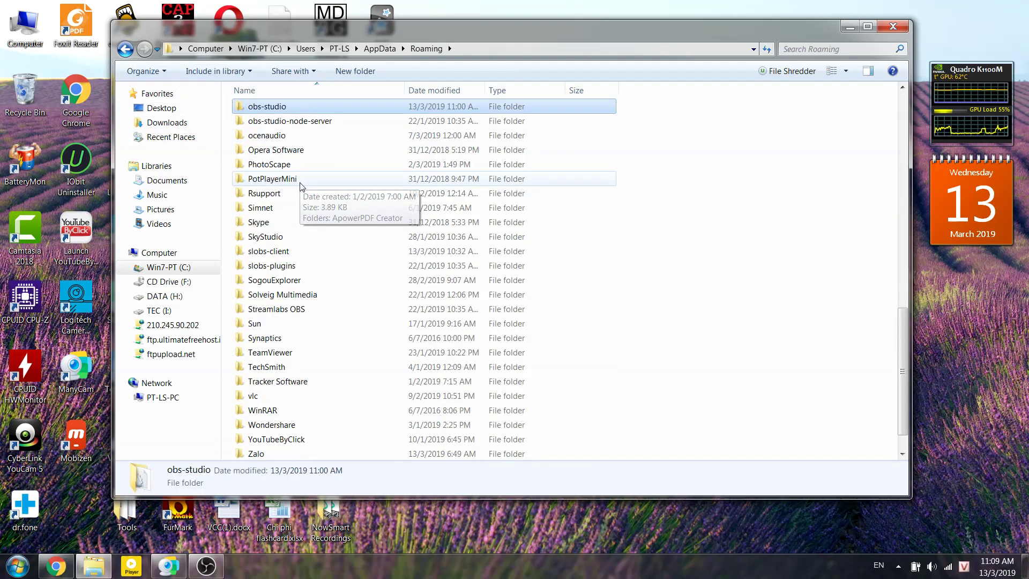
Open the crashes folder inside obs-studio, checking it against the log location given in the OBS crash dialog
double_click(278, 109)
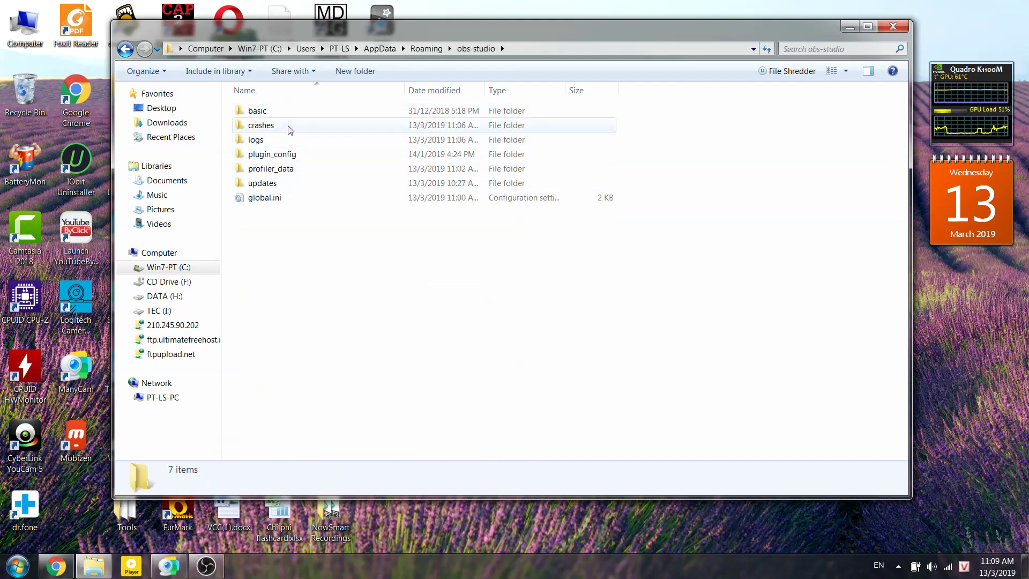
left_click_drag(775, 32, 769, 299)
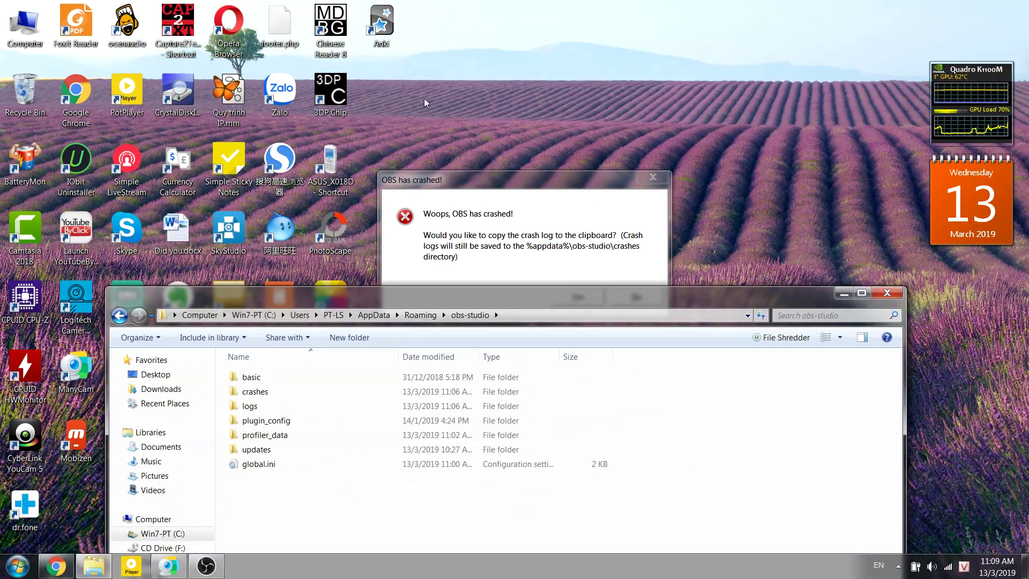
left_click_drag(416, 289, 432, 14)
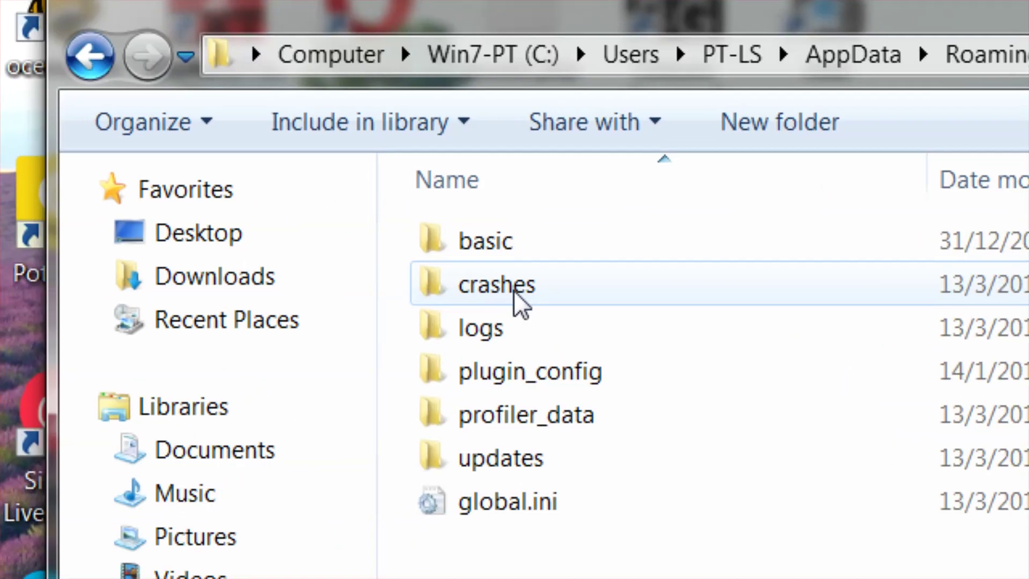
left_click(277, 117)
double_click(513, 289)
key("alt")
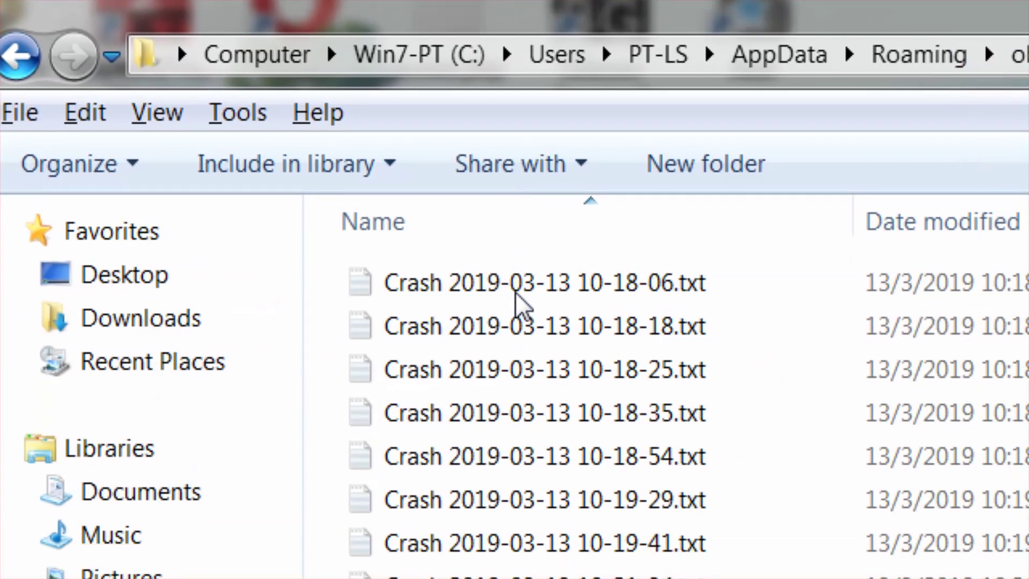
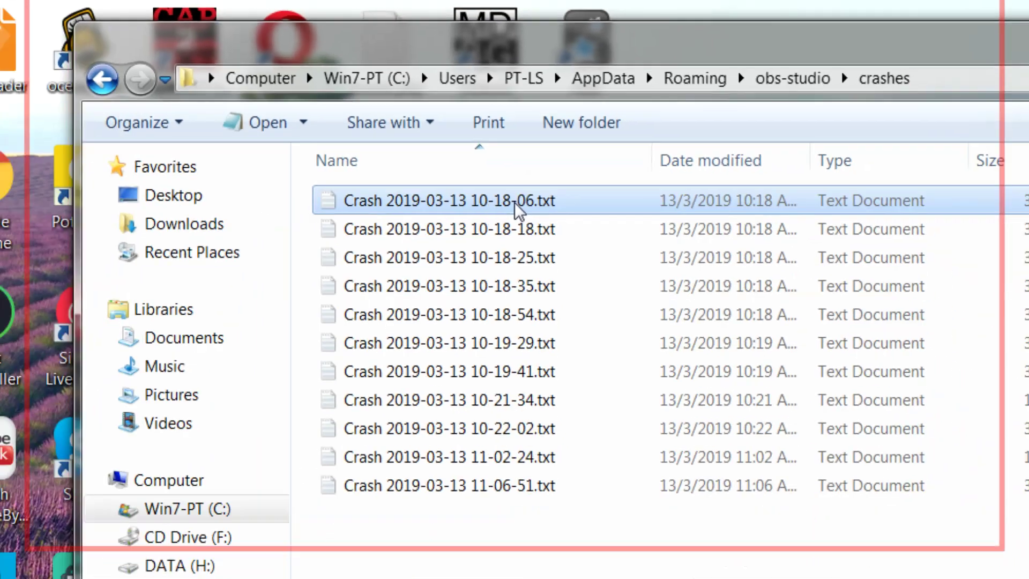
double_click(513, 290)
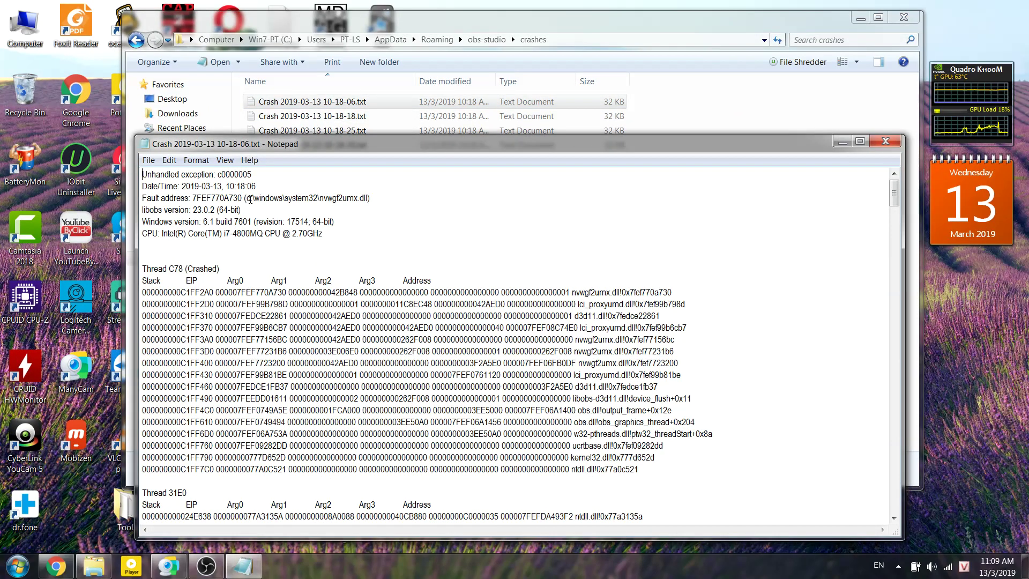
left_click_drag(248, 199, 369, 198)
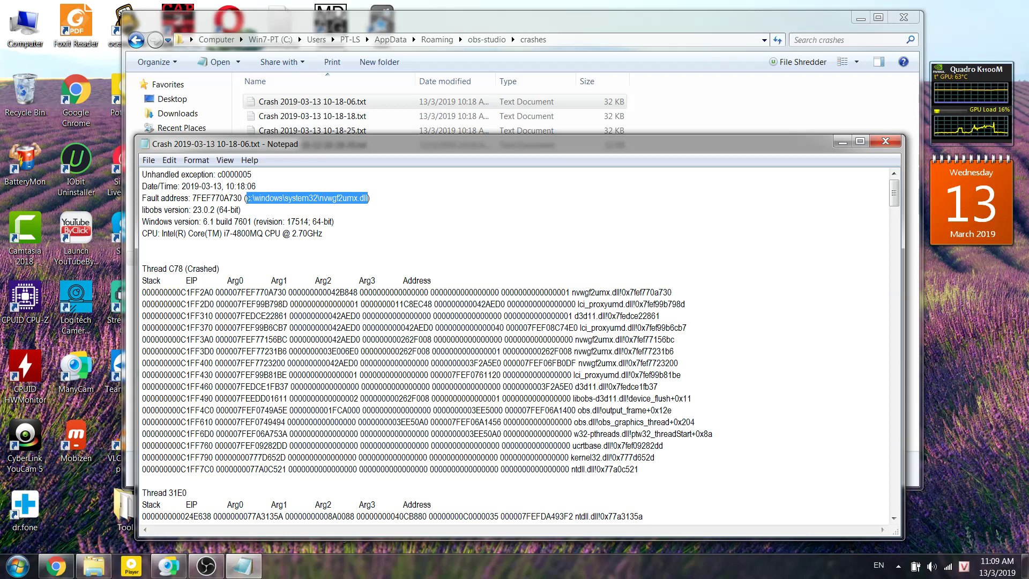
left_click(287, 197)
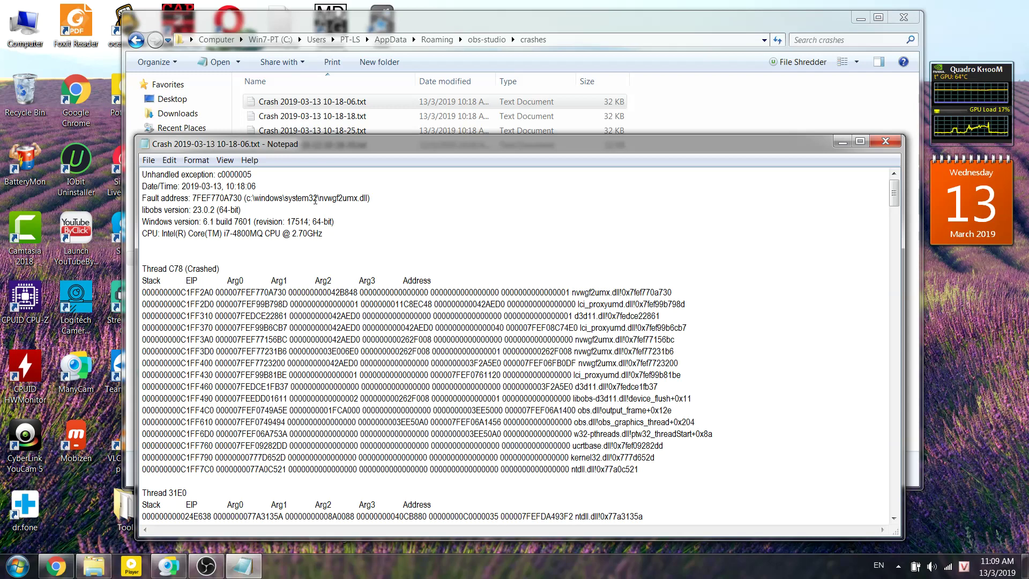
left_click_drag(321, 198, 348, 198)
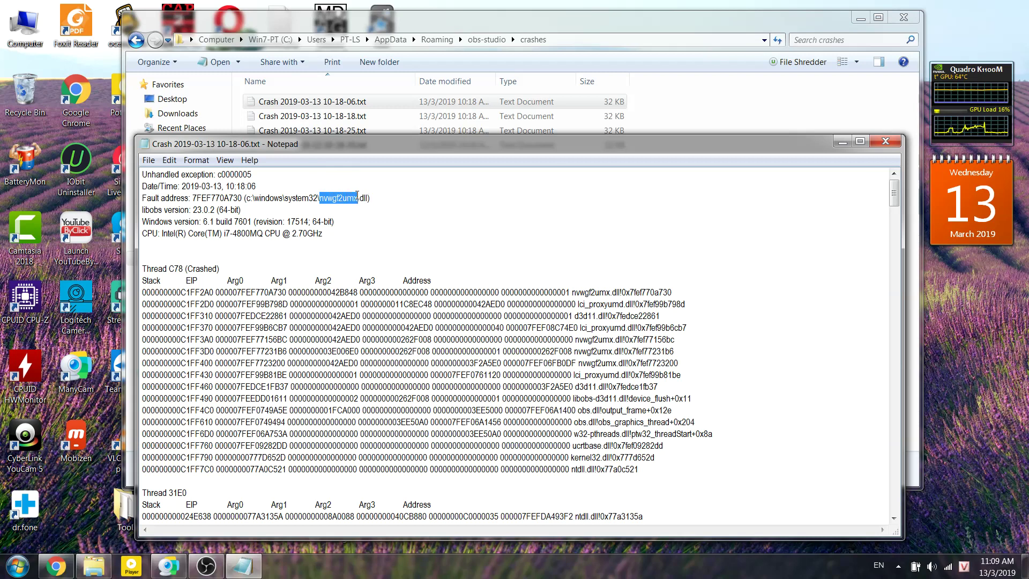
left_click_drag(247, 197, 324, 197)
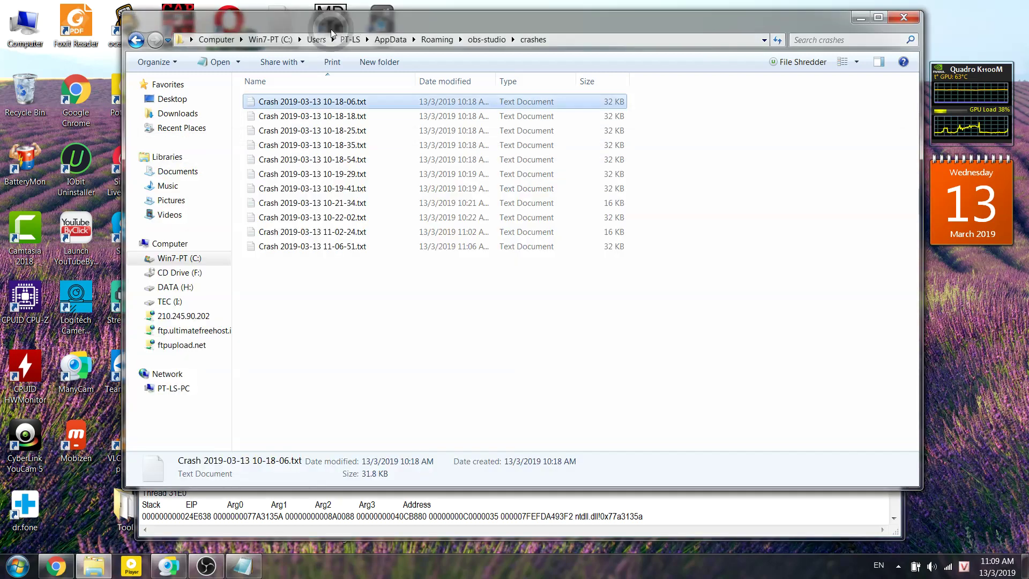
Return to the file browser window and go to the C:\Windows\System32 folder
left_click(347, 15)
left_click(169, 243)
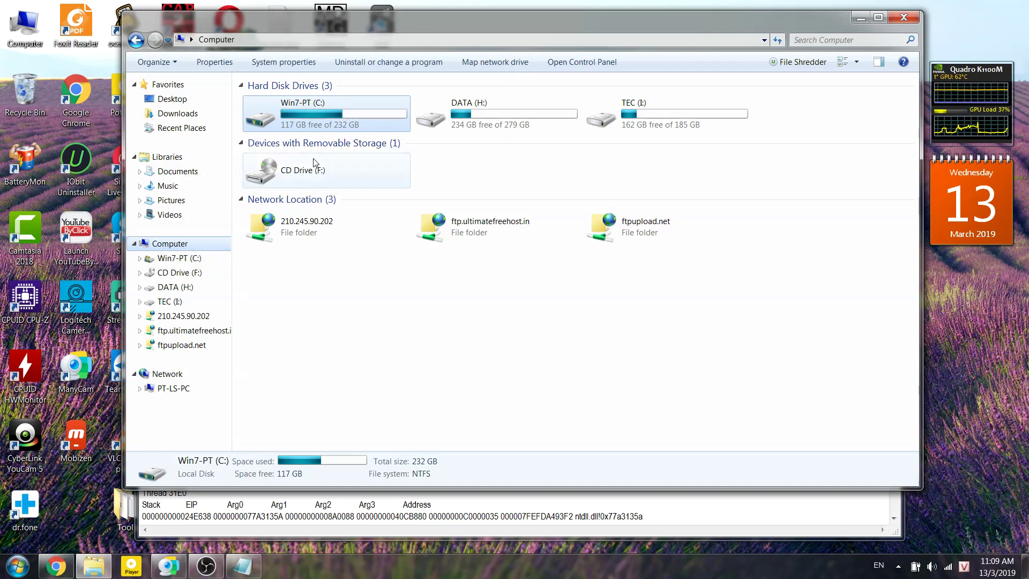
double_click(314, 107)
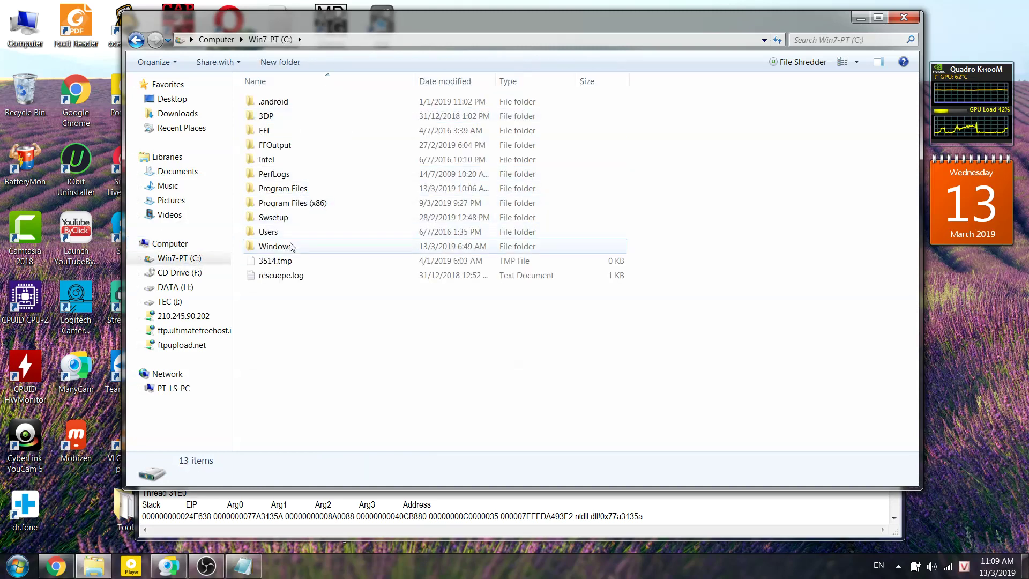
left_click(355, 40)
type("C:\\Windows\\System32")
key("Return")
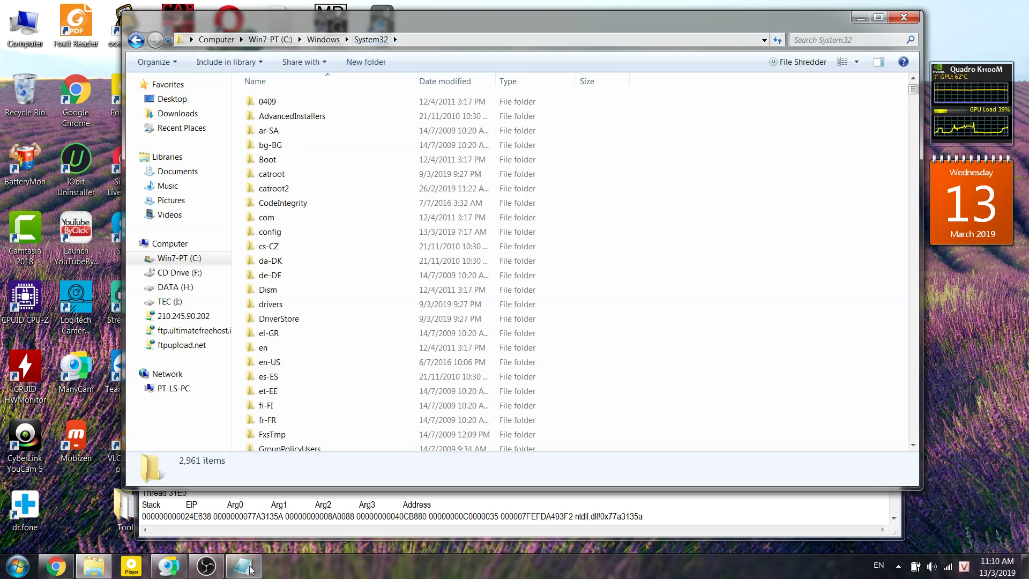
Copy the DLL name nvwgf2umx from the fault address line of the open crash log
left_click(244, 566)
double_click(324, 198)
left_click_drag(321, 198, 348, 199)
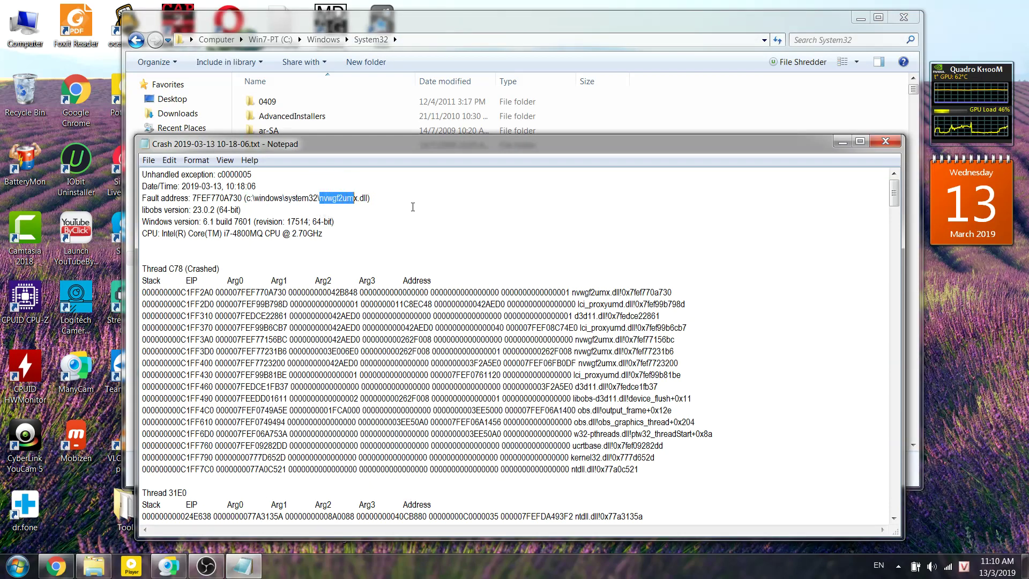
left_click_drag(359, 200, 358, 199)
key("ctrl+c")
Search the System32 folder for nvwgf2umx and select the nvwgf2umx.dll located directly in C:\Windows\System32
left_click(842, 143)
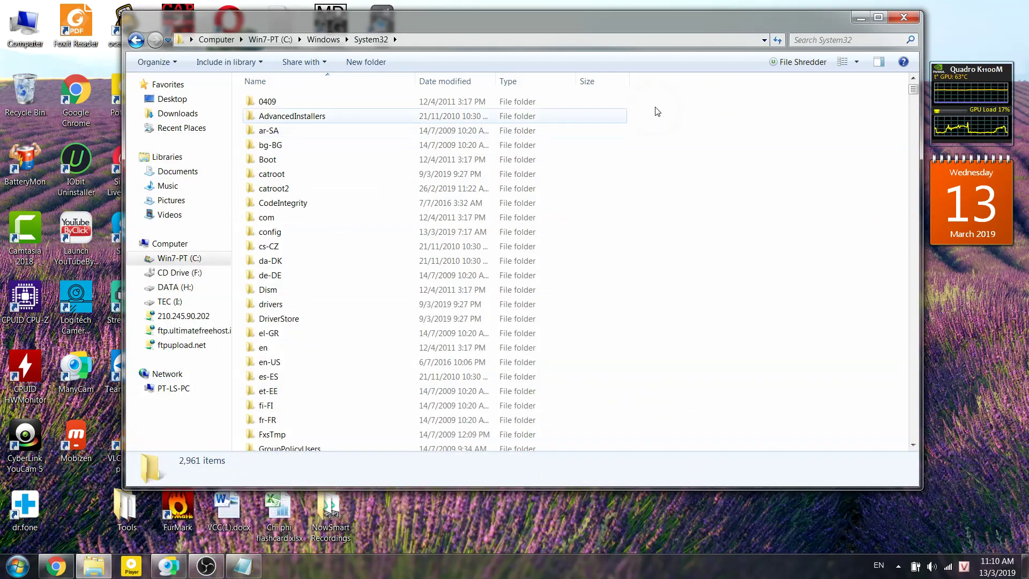
left_click(846, 40)
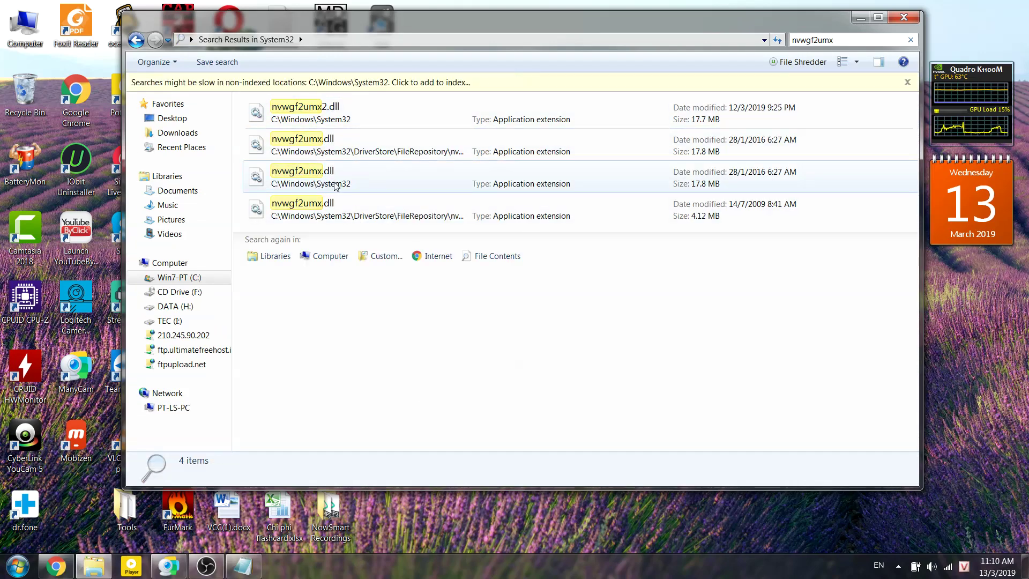
left_click(315, 185)
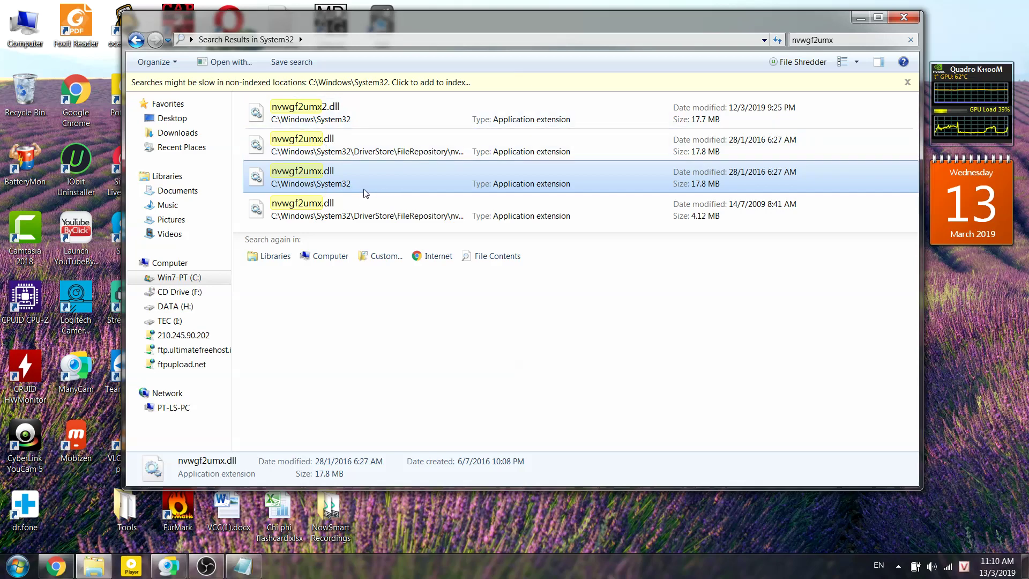
Switch to Chrome and search Google for the copied name nvwgf2umx in place of the previous query
left_click(56, 566)
left_click(176, 29)
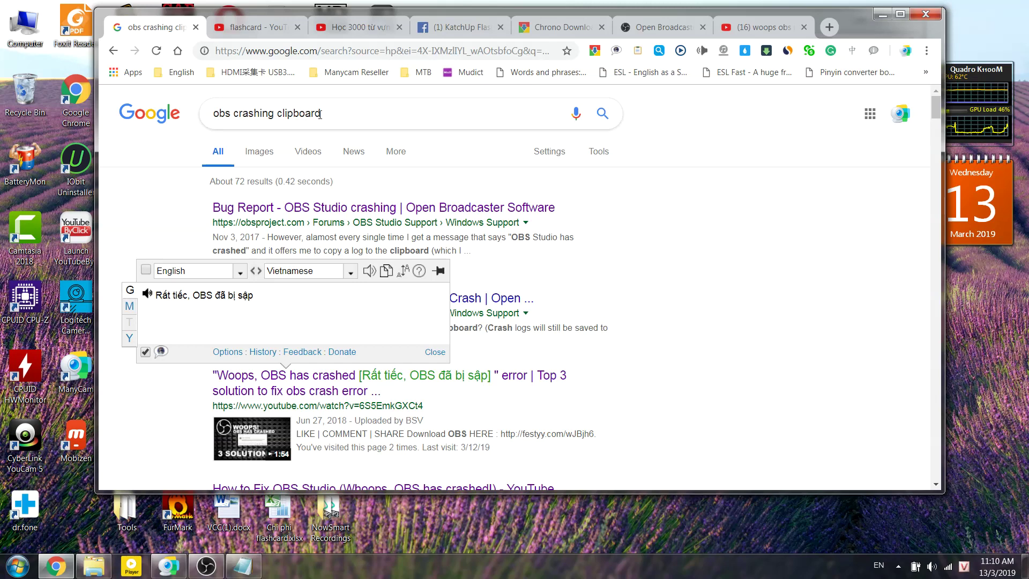
left_click(370, 111)
triple_click(362, 112)
key("ctrl+v")
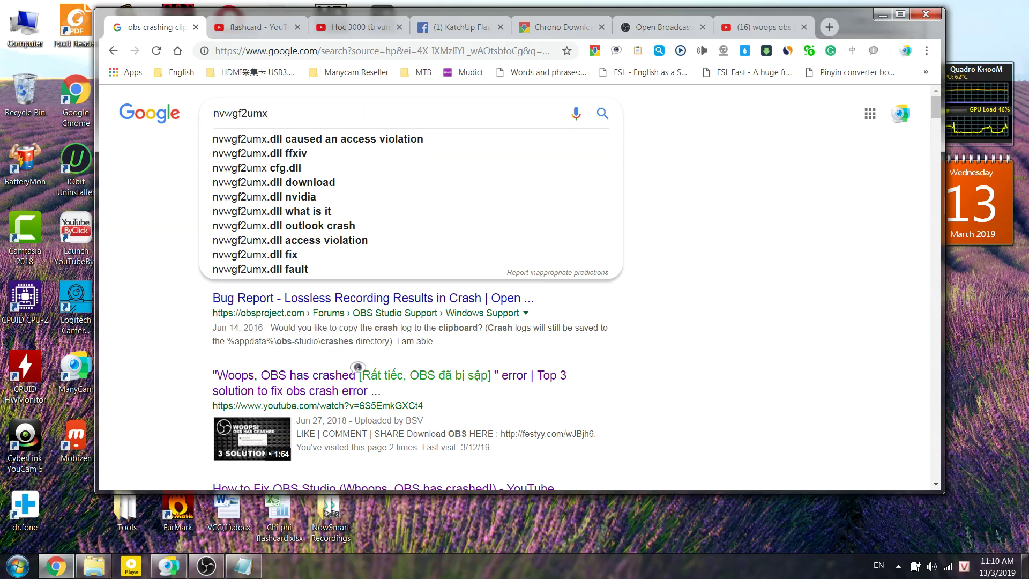
key("Return")
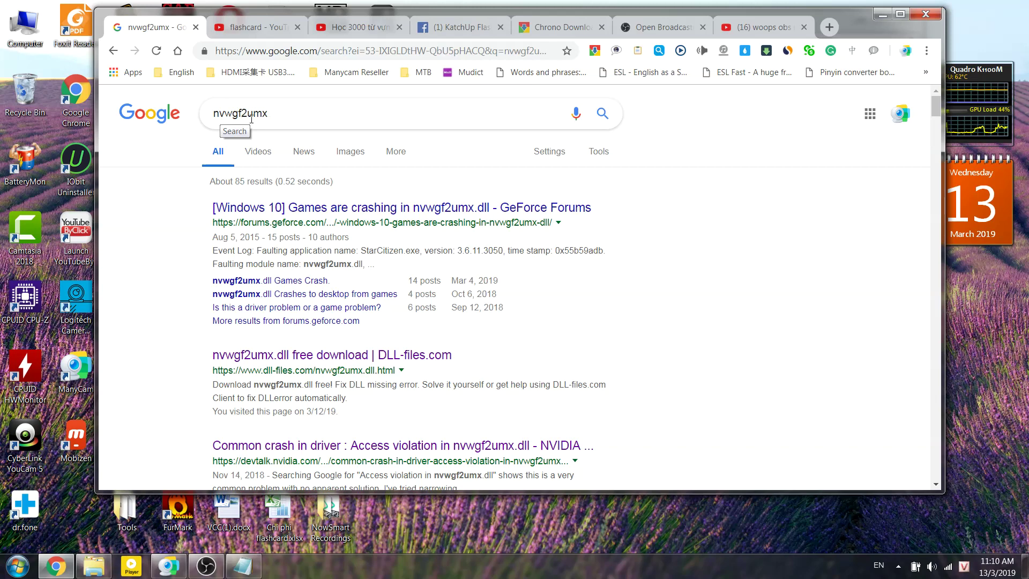
View the DLL-files.com result for nvwgf2umx.dll in a new tab and close that tab
scroll(300, 161, "down", 3)
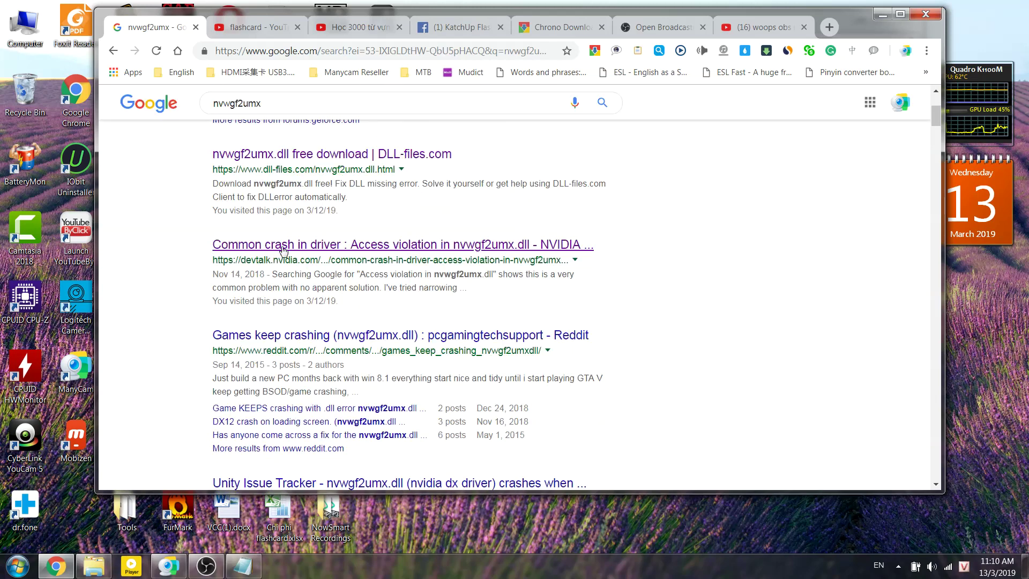
right_click(330, 157)
left_click(364, 163)
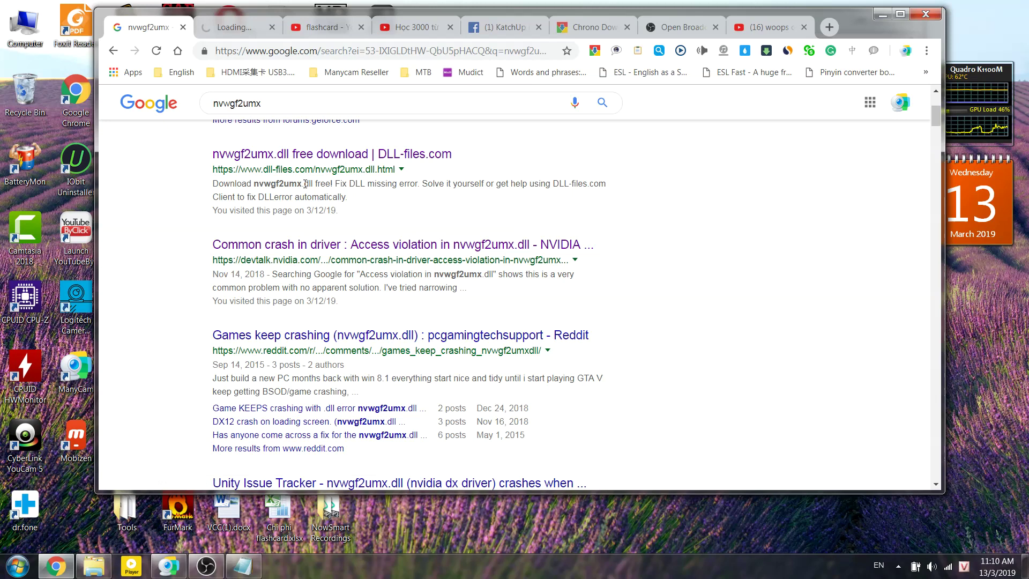
left_click(239, 28)
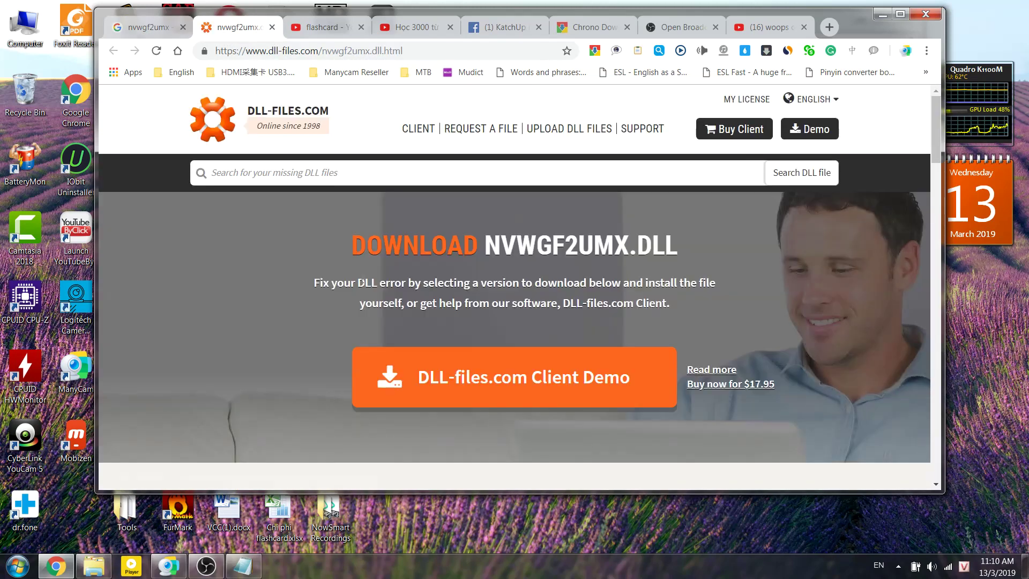
scroll(363, 283, "down", 4)
left_click(272, 26)
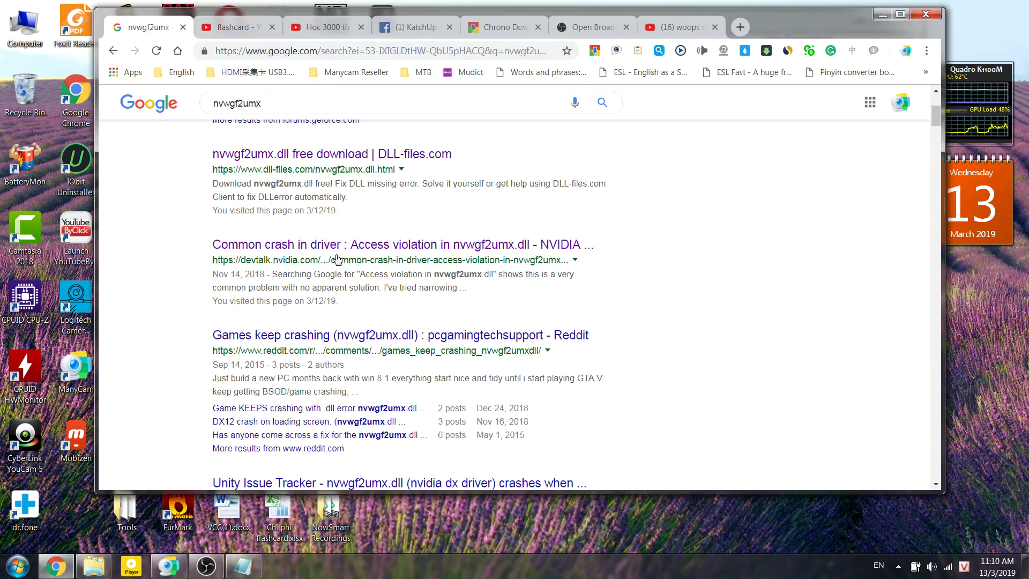
View the NVIDIA forum thread on the nvwgf2umx.dll access violation in a new tab and close that tab
scroll(336, 320, "up", 3)
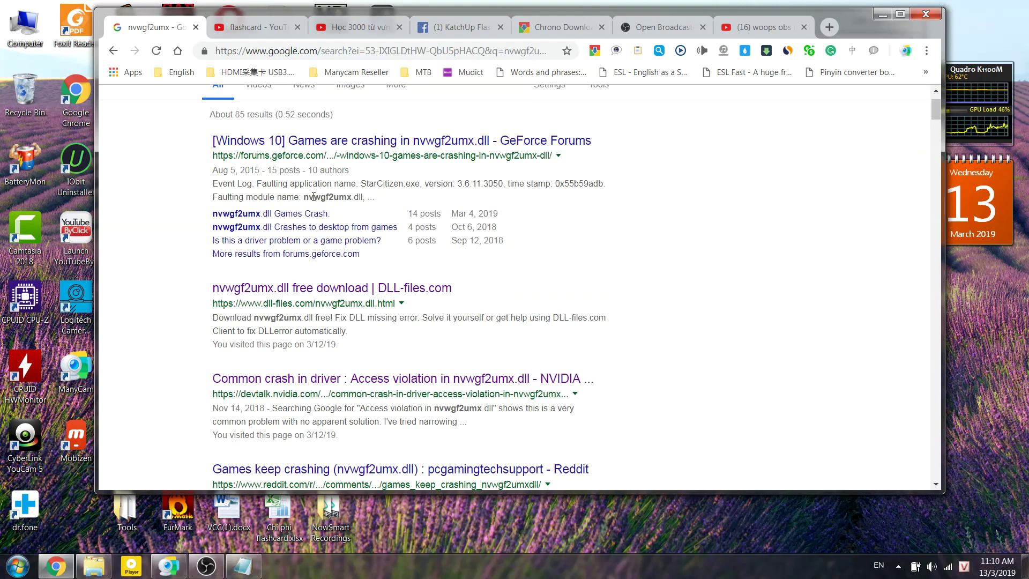
scroll(329, 186, "down", 4)
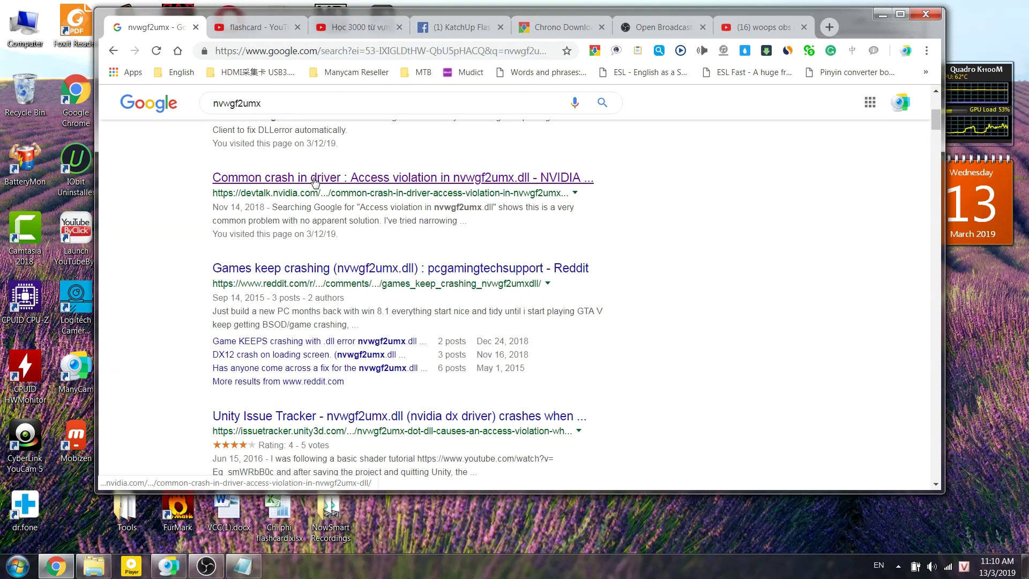
right_click(321, 184)
left_click(322, 188)
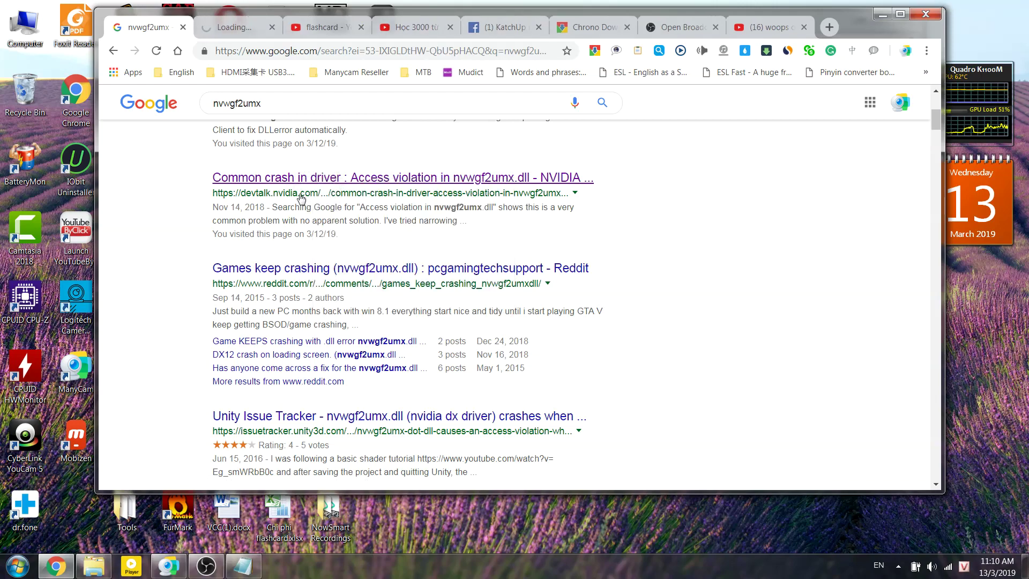
scroll(299, 201, "down", 3)
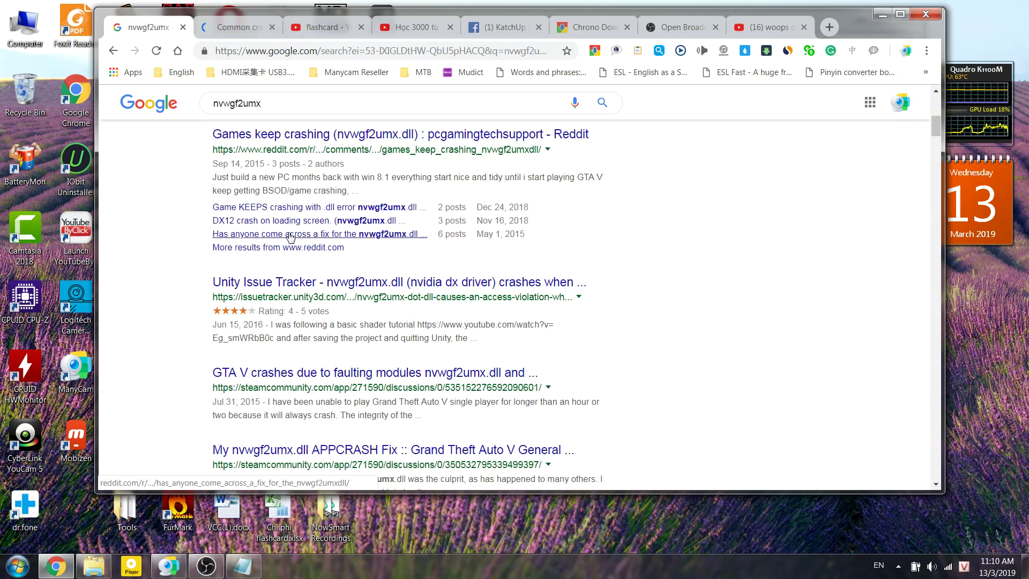
scroll(290, 237, "up", 5)
left_click(235, 27)
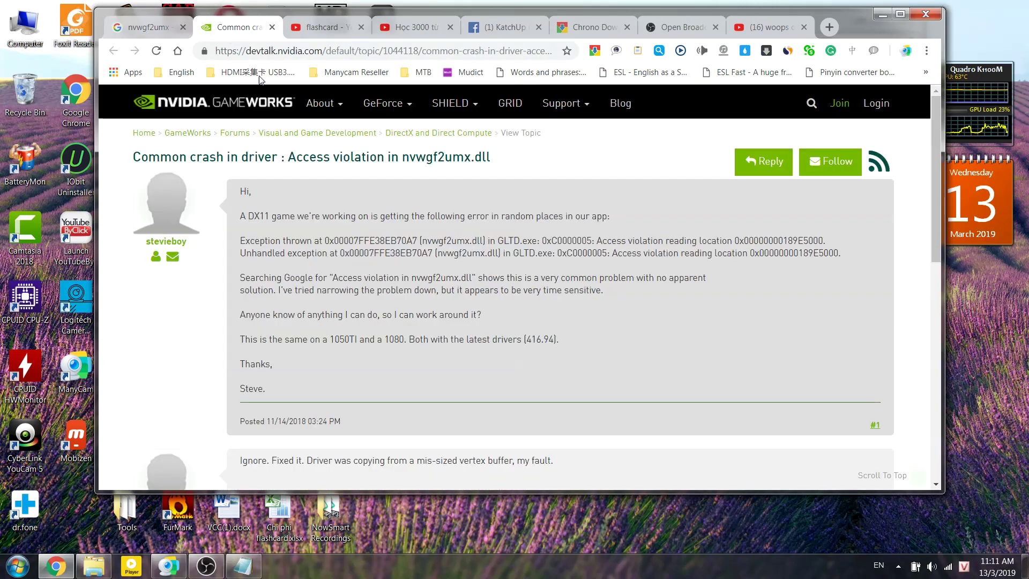
left_click(272, 27)
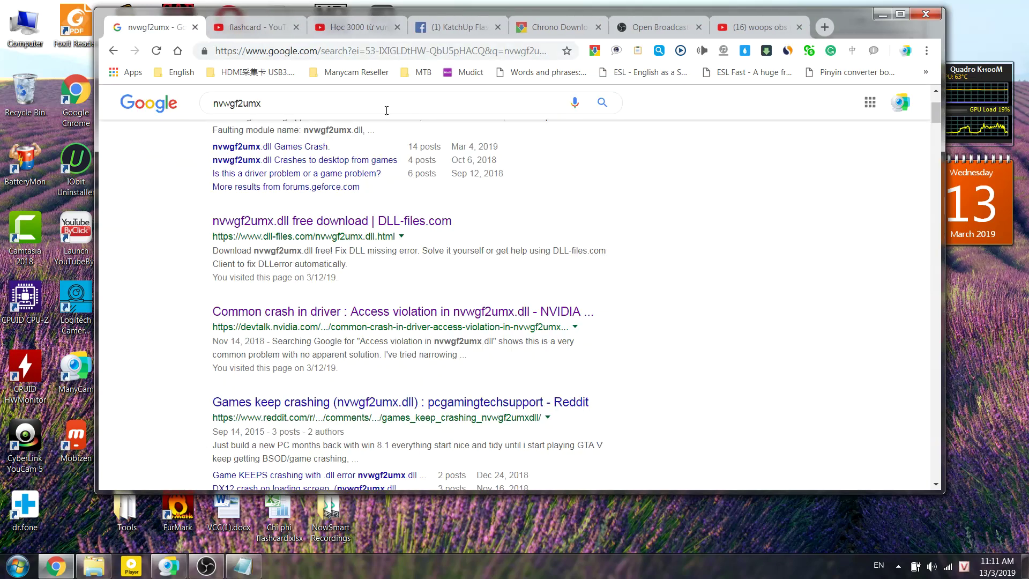
Extend the Google query to "nvwgf2umx.dll download" and run the search
left_click(387, 109)
type(".dll")
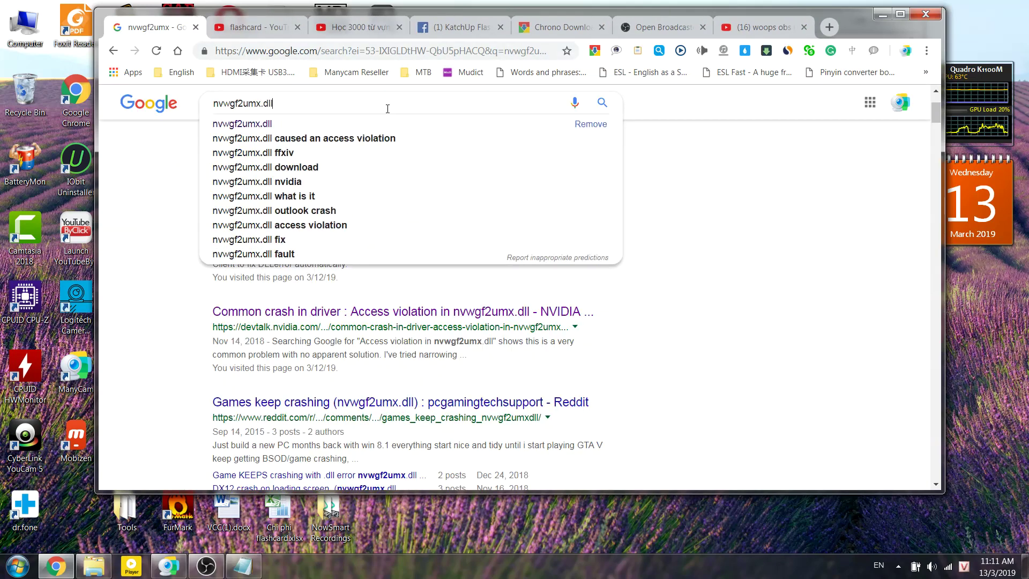
type(" download")
key("Return")
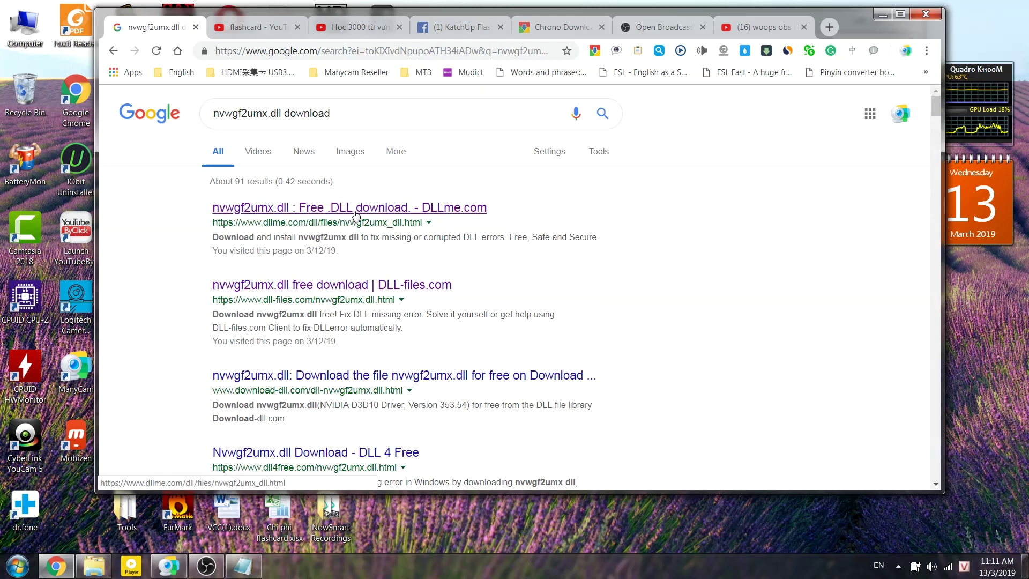
Open the DLLme.com free download page for nvwgf2umx.dll from the search results
left_click(356, 213)
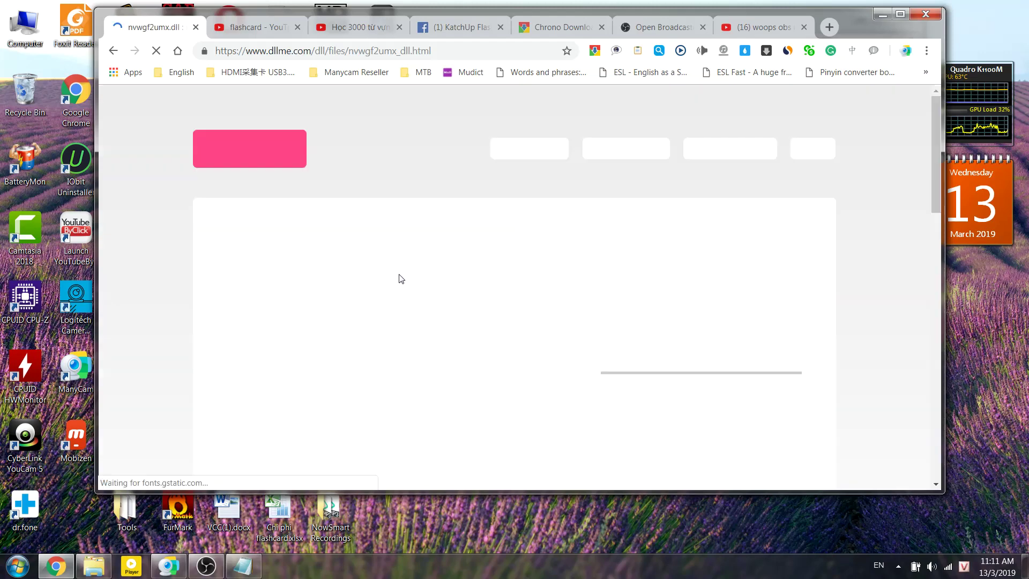
scroll(385, 318, "down", 4)
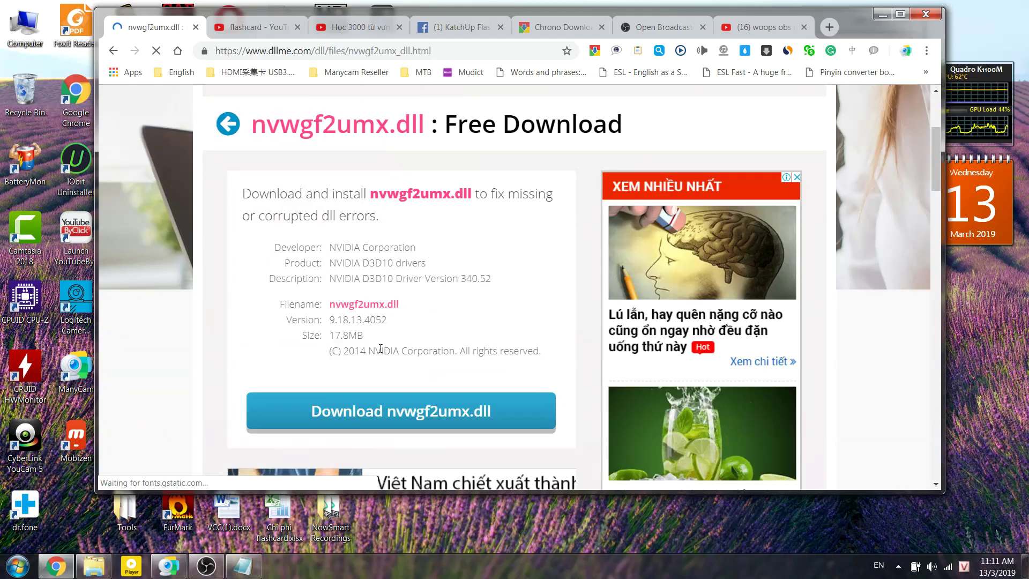
scroll(416, 414, "down", 3)
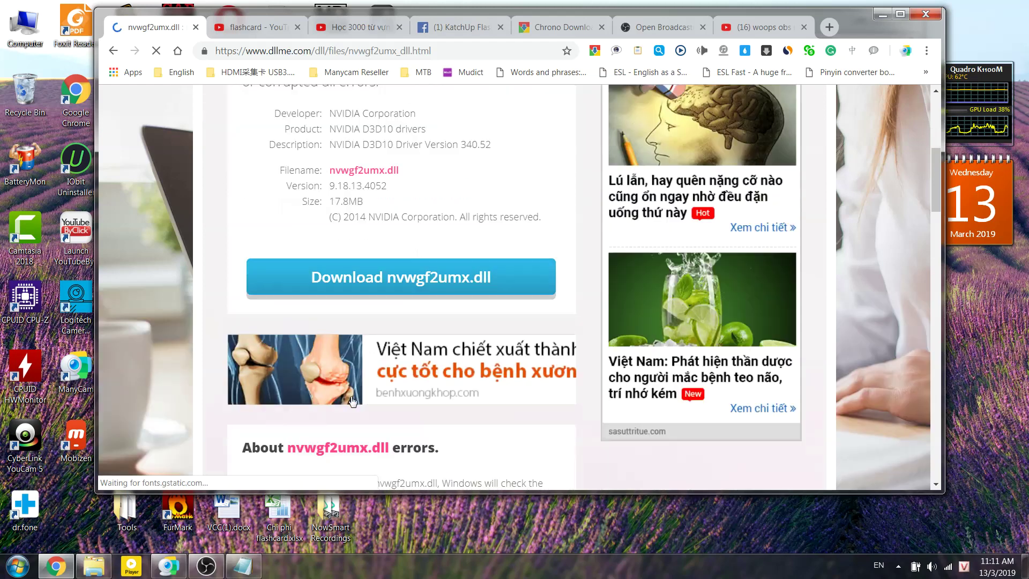
Request the nvwgf2umx.dll download on DLLme, and show the previously downloaded nvwgf2umx.zip in its folder from the Chrono Download Manager
left_click(373, 285)
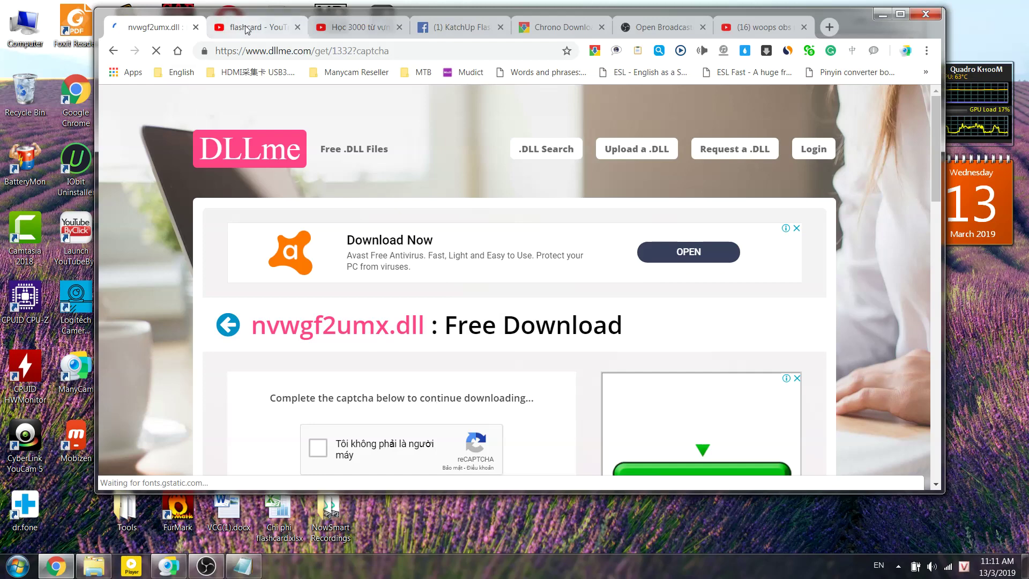
key("ctrl+5")
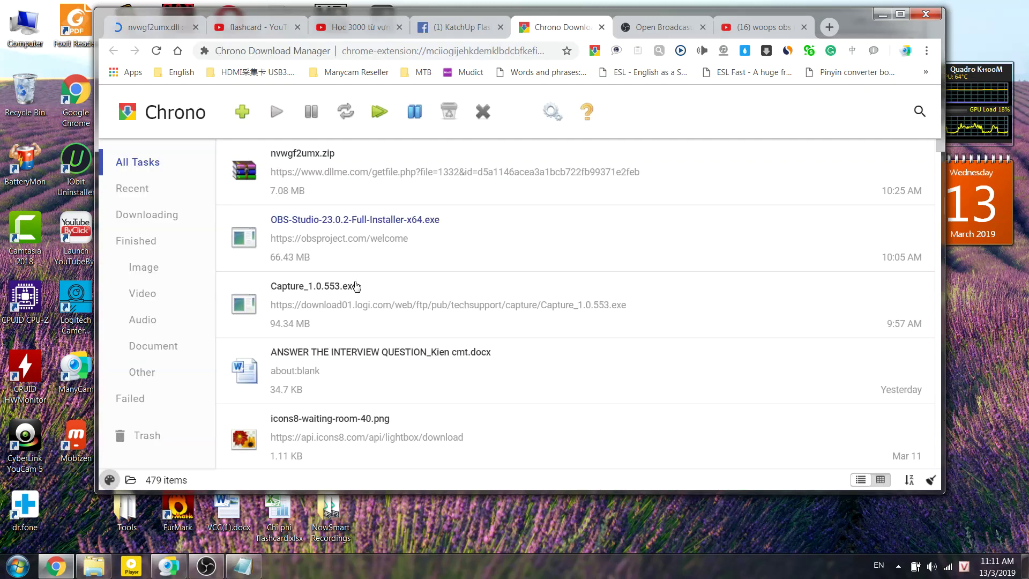
left_click(369, 163)
left_click(742, 187)
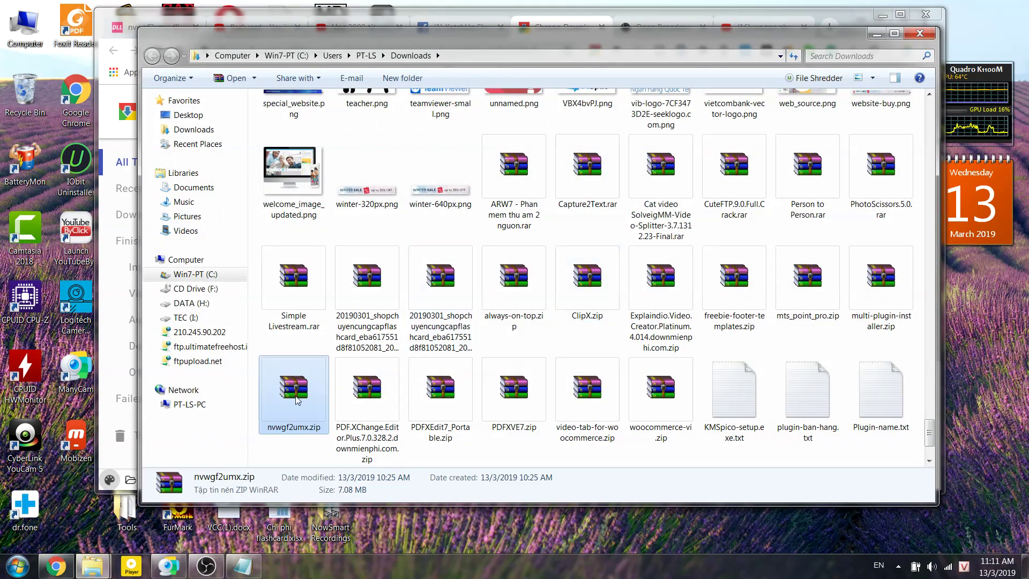
Open the extracted nvwgf2umx folder in Downloads and select nvwgf2umx.dll
scroll(403, 243, "up", 20)
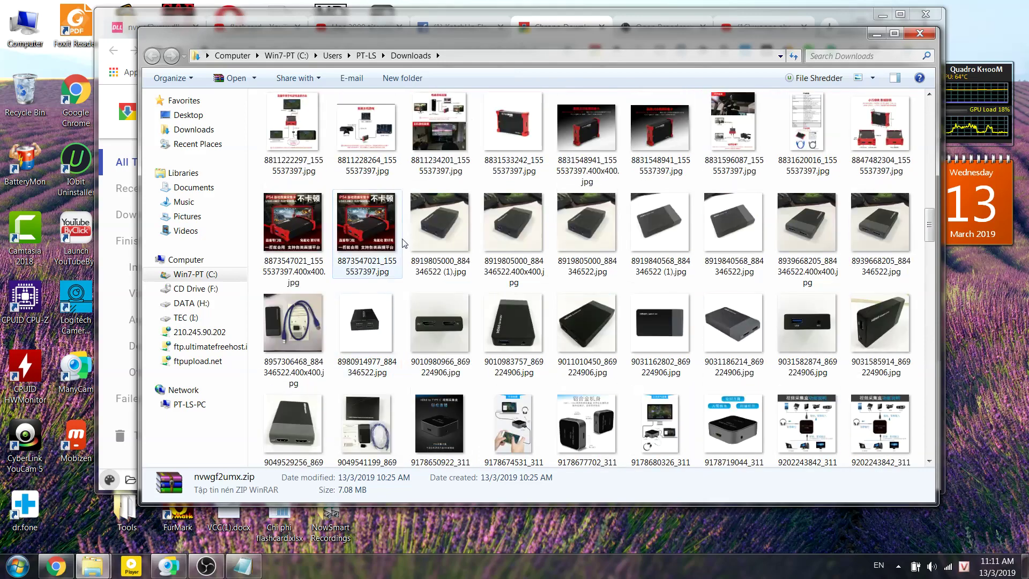
scroll(403, 243, "up", 15)
left_click(536, 140)
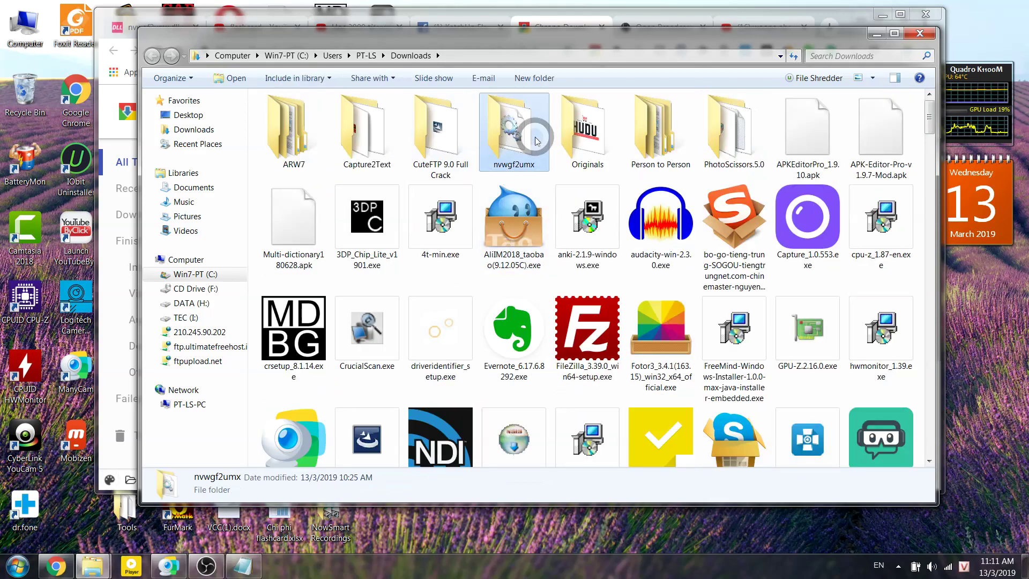
left_click(303, 119)
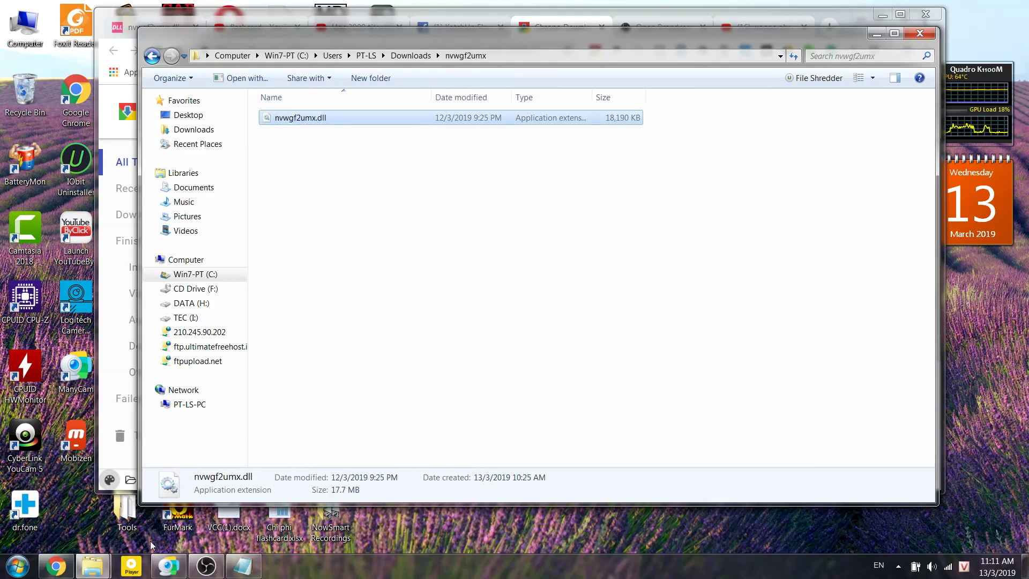
Rename the existing nvwgf2umx.dll in C:\Windows\System32 as nvwgf2umx3.dll and put the downloaded nvwgf2umx.dll in the System32 folder
mouse_move(93, 565)
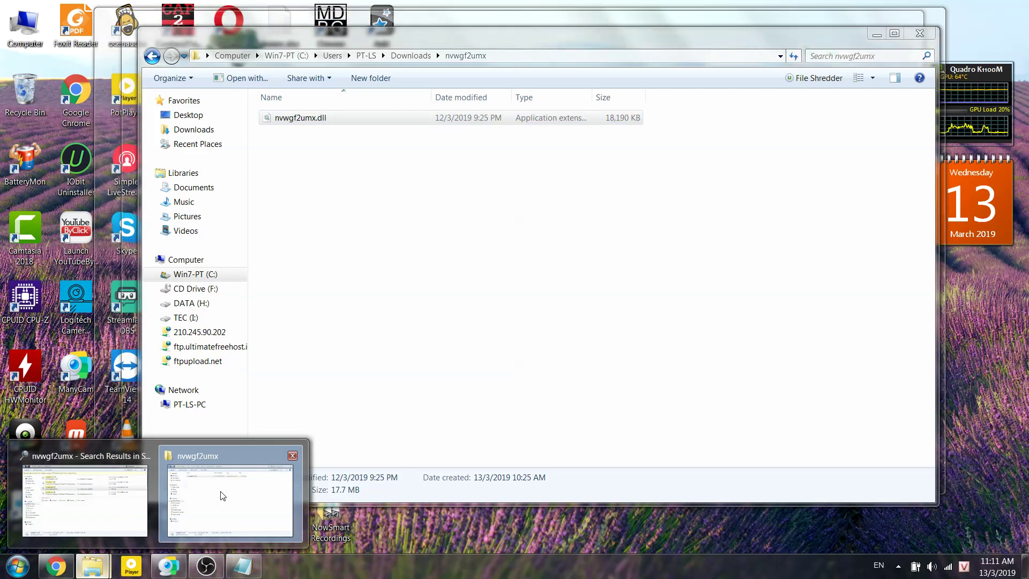
left_click(84, 498)
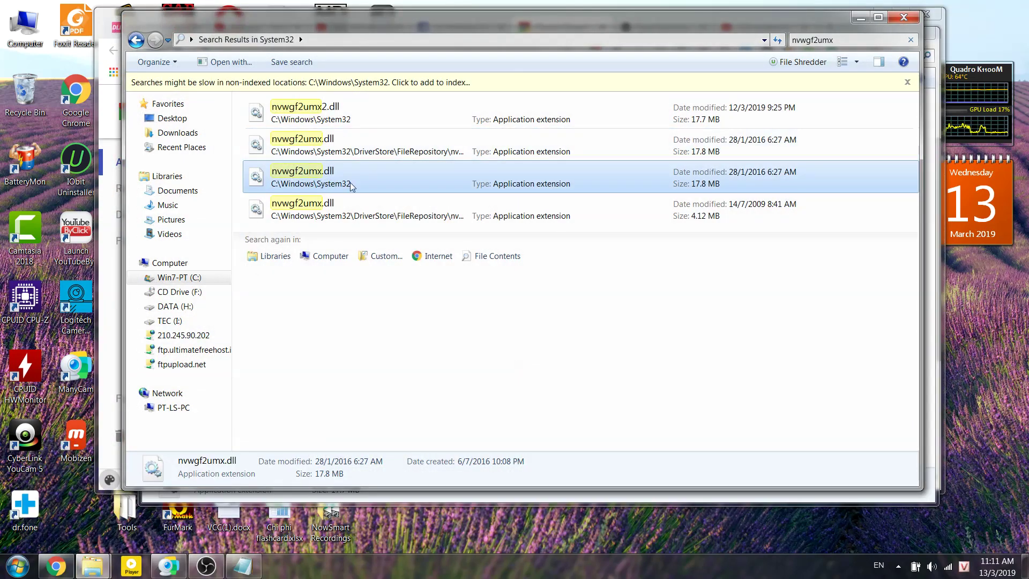
left_click(323, 171)
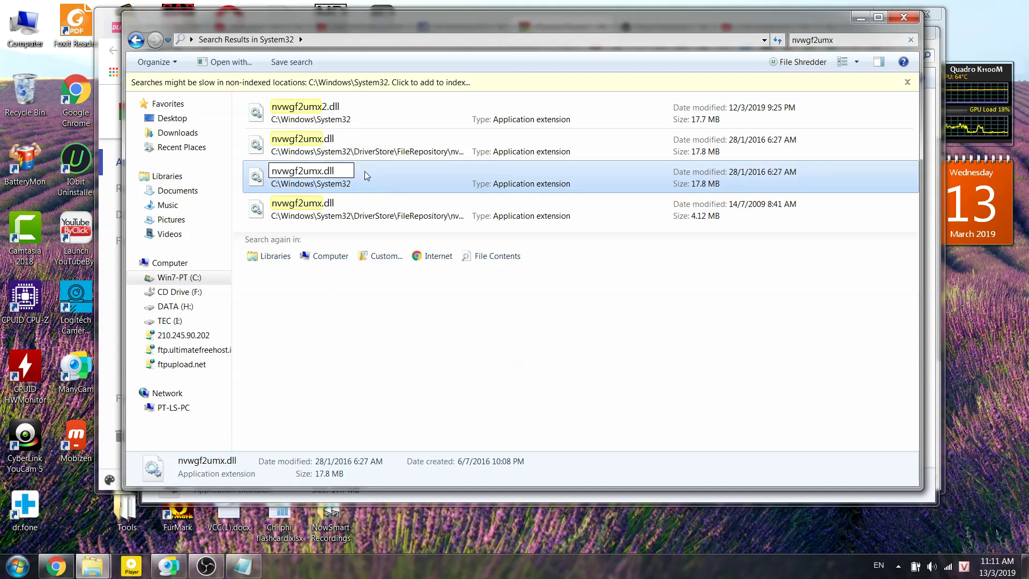
type("3")
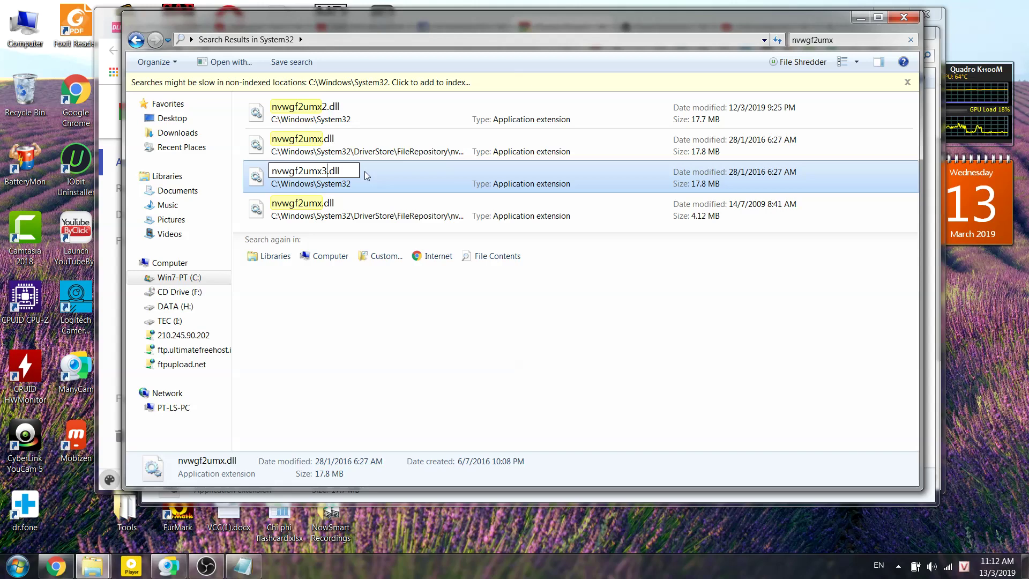
key("Return")
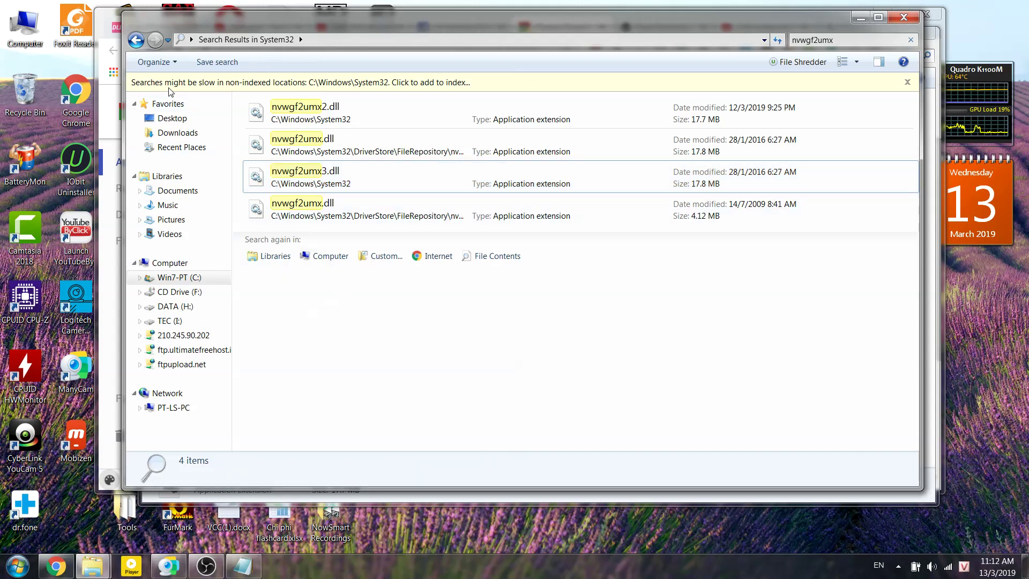
left_click(136, 39)
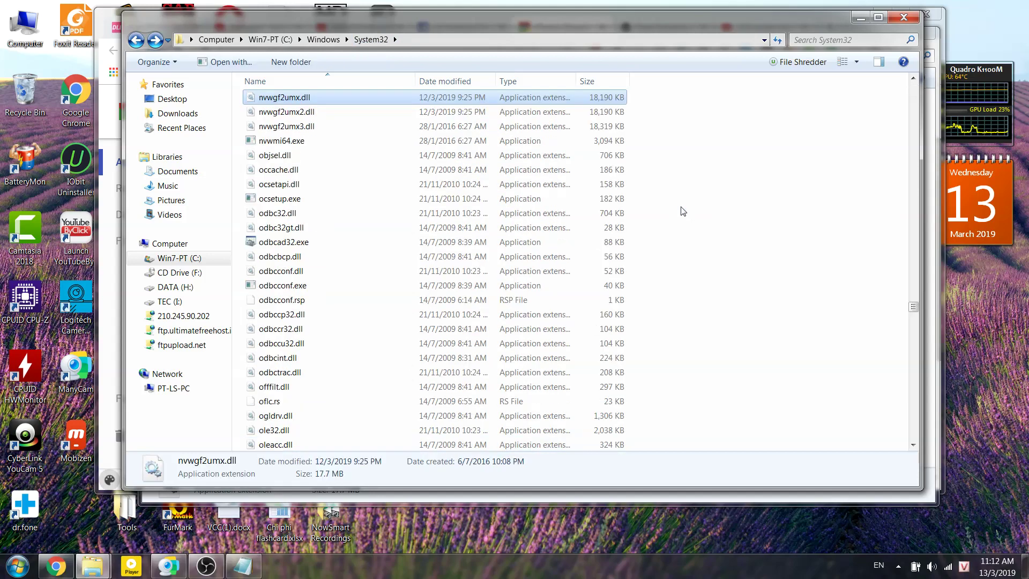
Minimize the Explorer and browser windows and dismiss the OBS crash message without copying the crash log
left_click(860, 17)
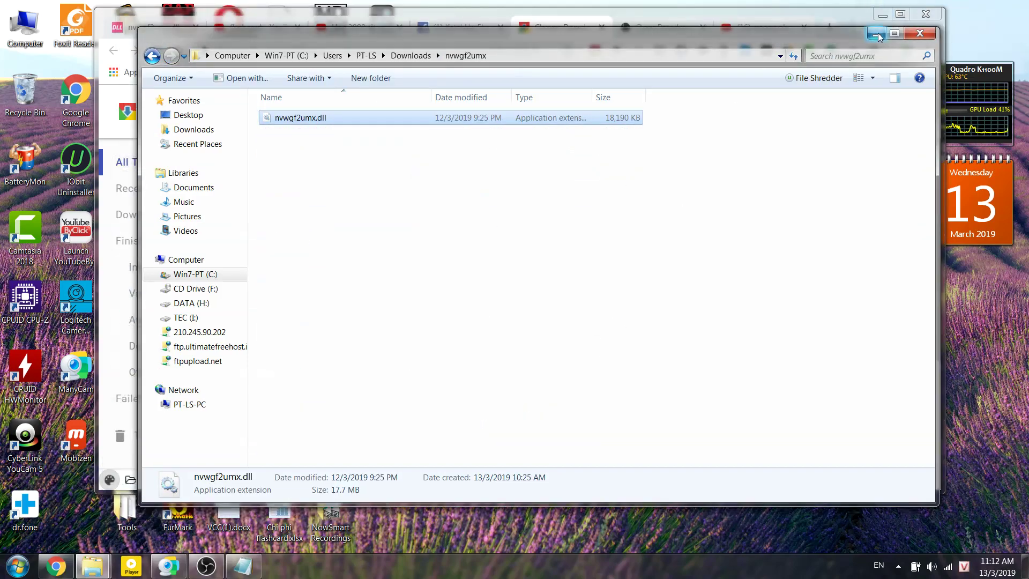
left_click(876, 34)
left_click(882, 14)
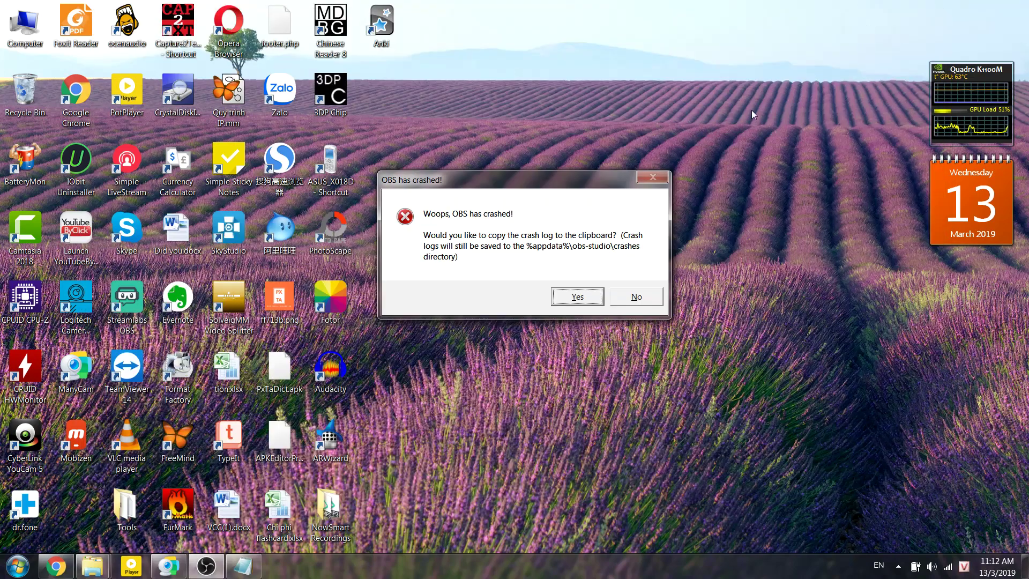
left_click(635, 297)
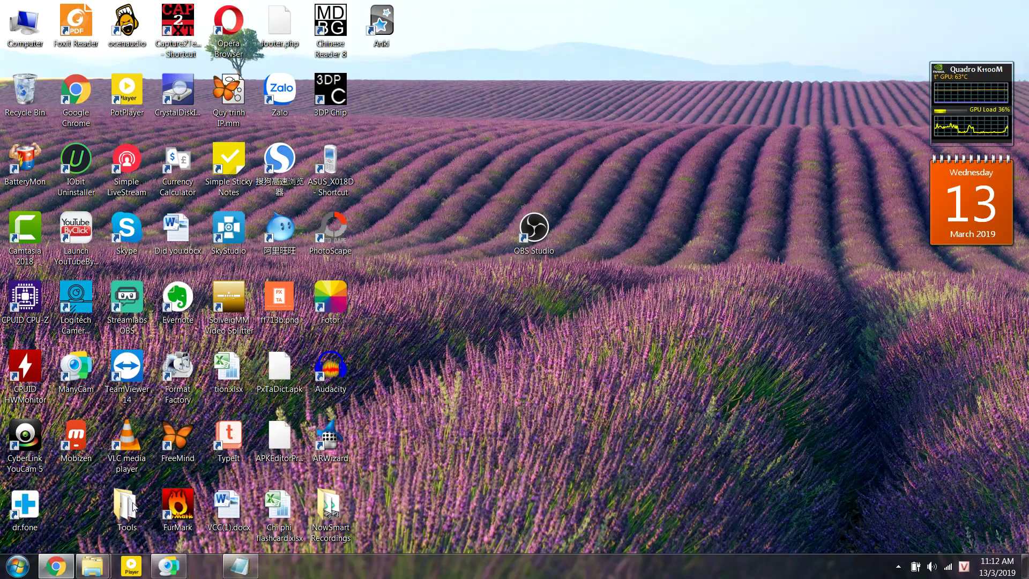
Relaunch OBS Studio from the desktop and close the crash log left open in Notepad
double_click(540, 231)
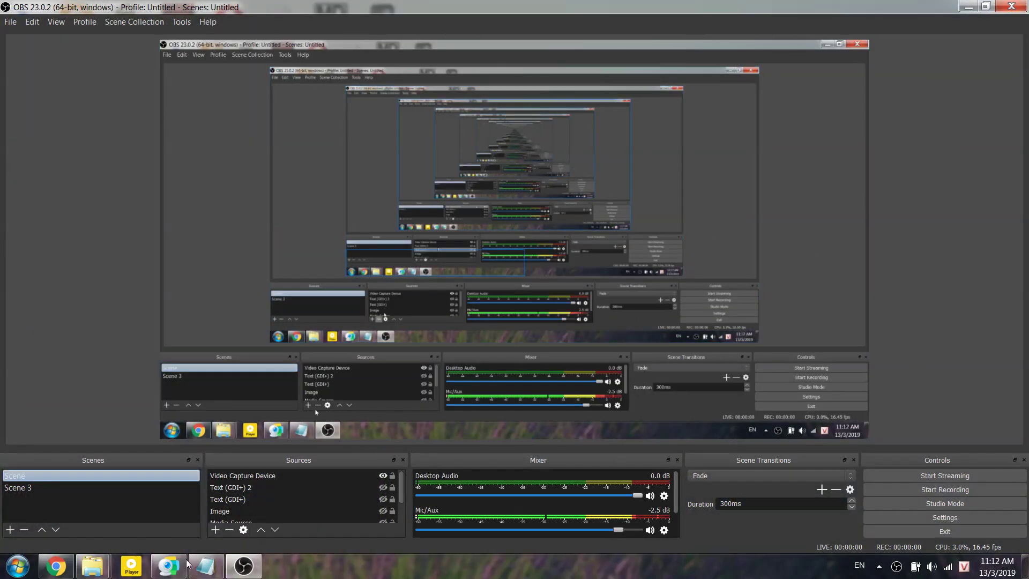
left_click(203, 568)
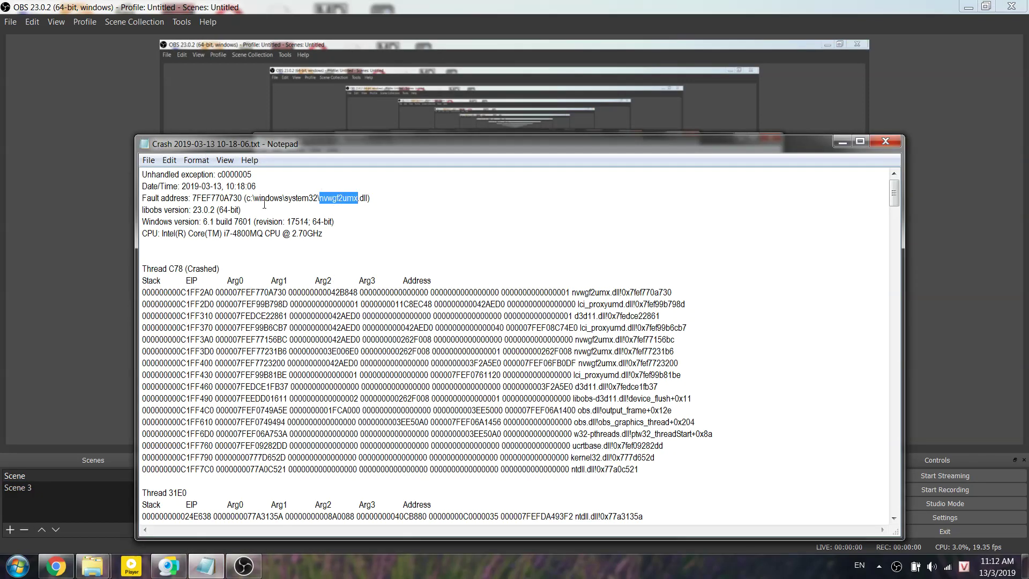
left_click(885, 141)
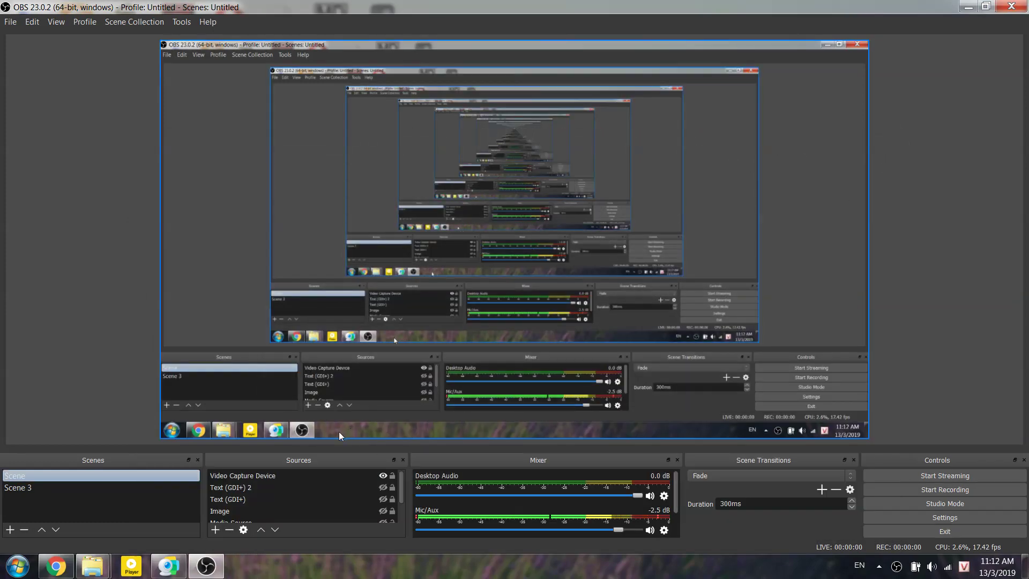